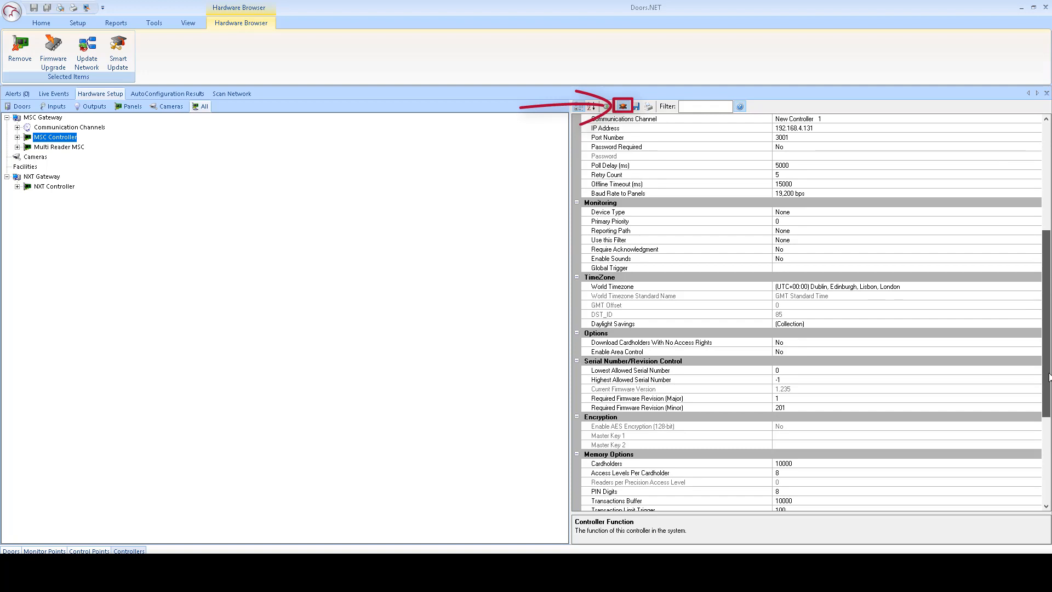
Examine the available World Timezone options for the MSC Controller.
left_click(917, 286)
left_click(1037, 286)
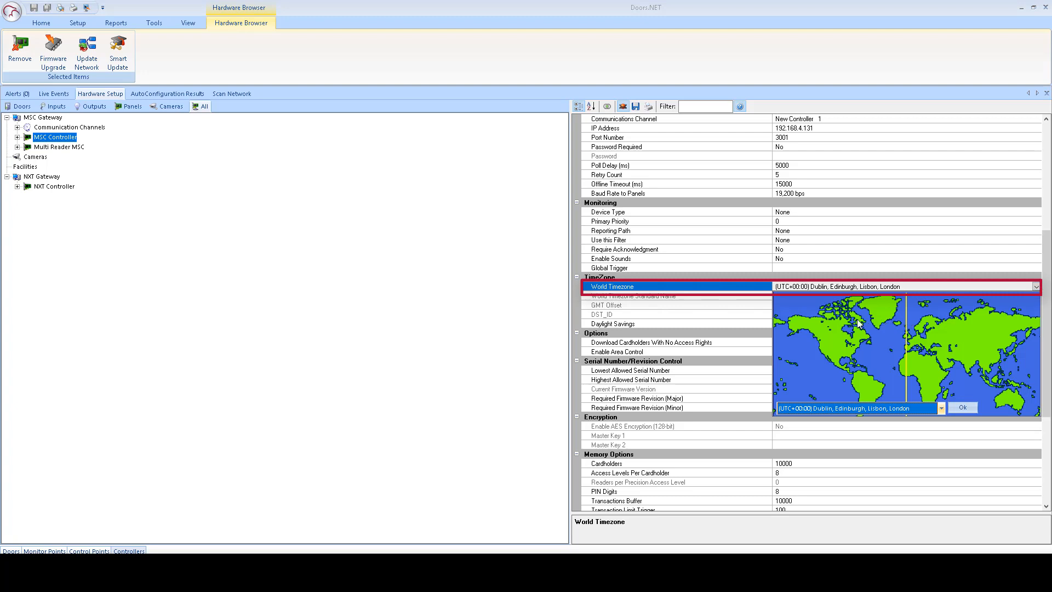
left_click(941, 408)
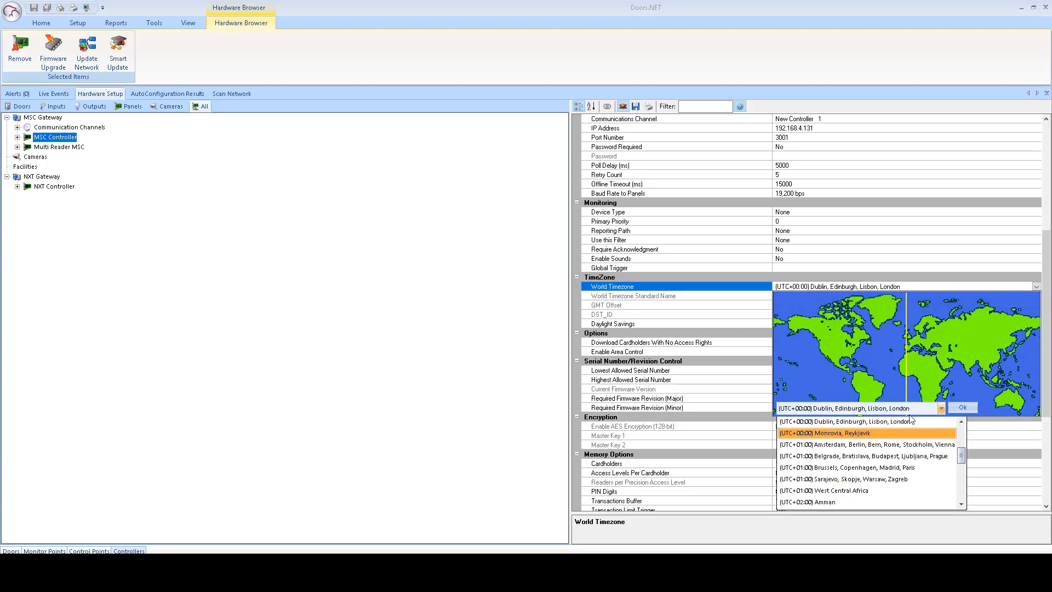
left_click(911, 287)
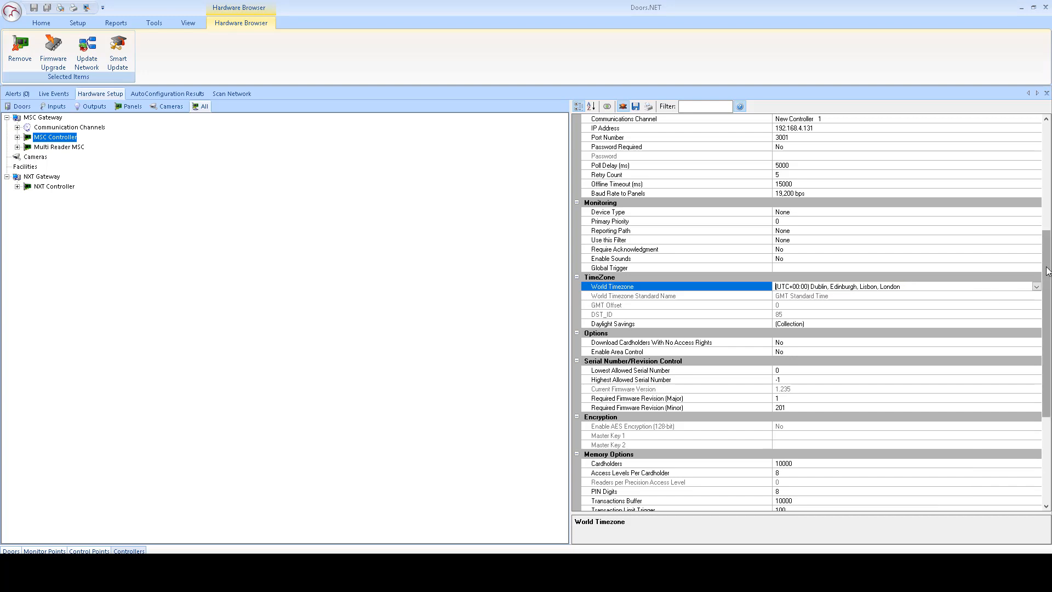
Set the MSC Controller's memory options to 19186 Cardholders and 4 PIN Digits.
left_click_drag(1048, 271, 1049, 354)
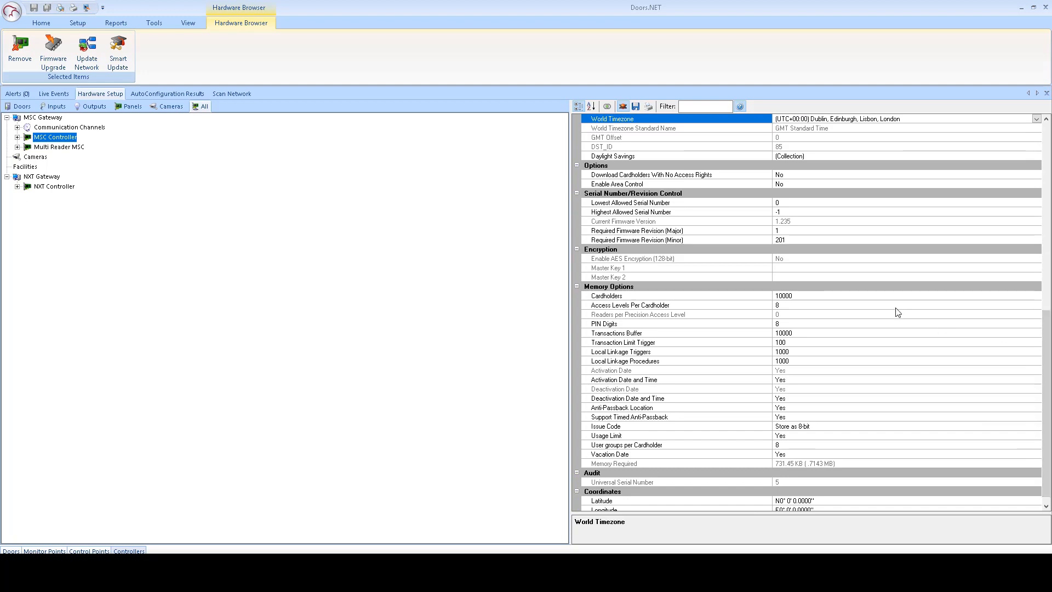
left_click(831, 297)
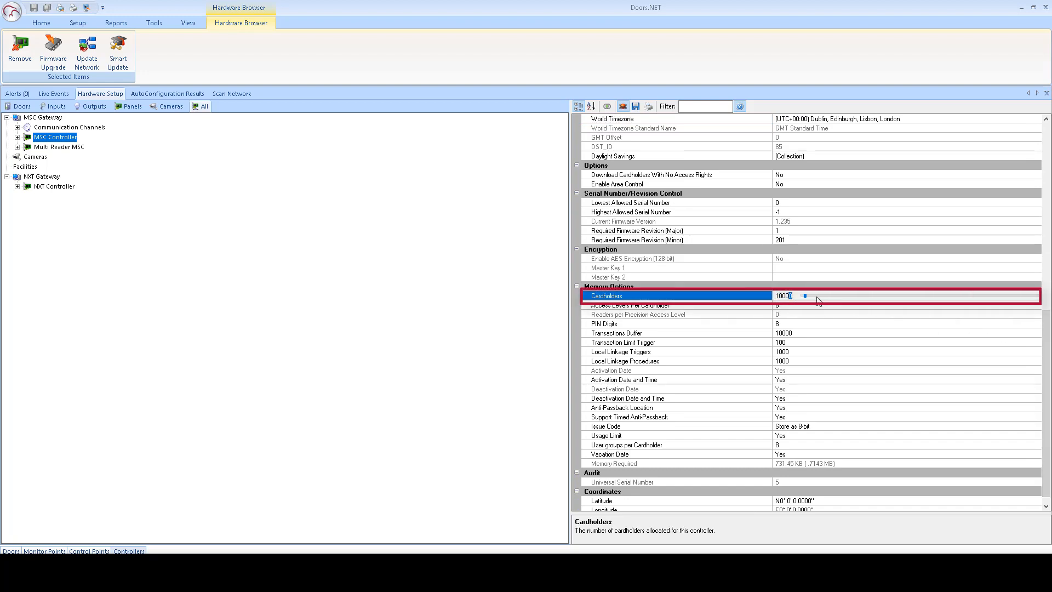
mouse_move(806, 297)
left_mouse_down()
mouse_move(847, 298)
mouse_move(811, 298)
mouse_move(803, 310)
left_mouse_up()
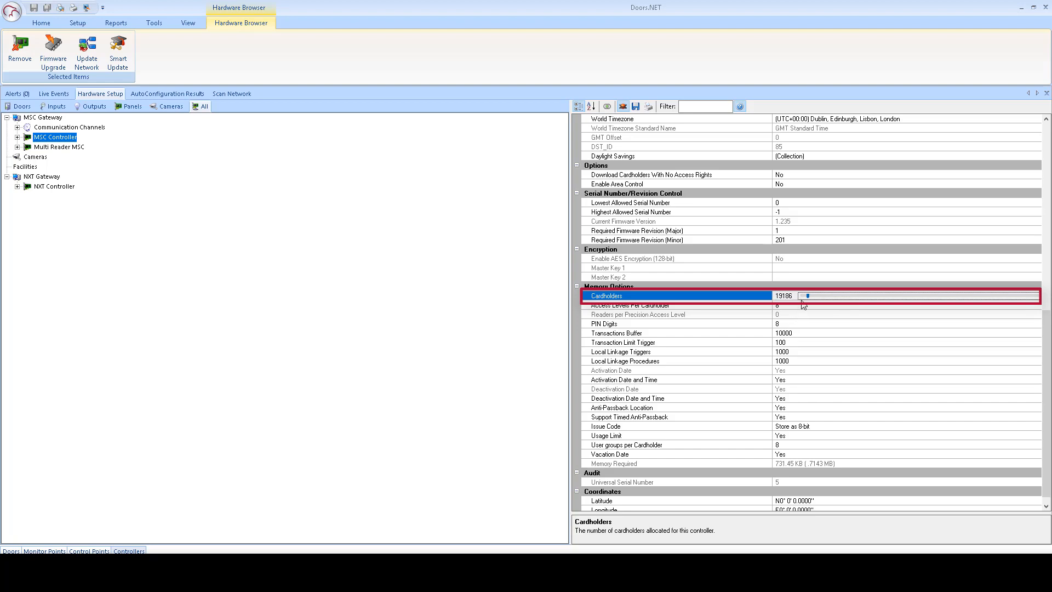
left_click(799, 325)
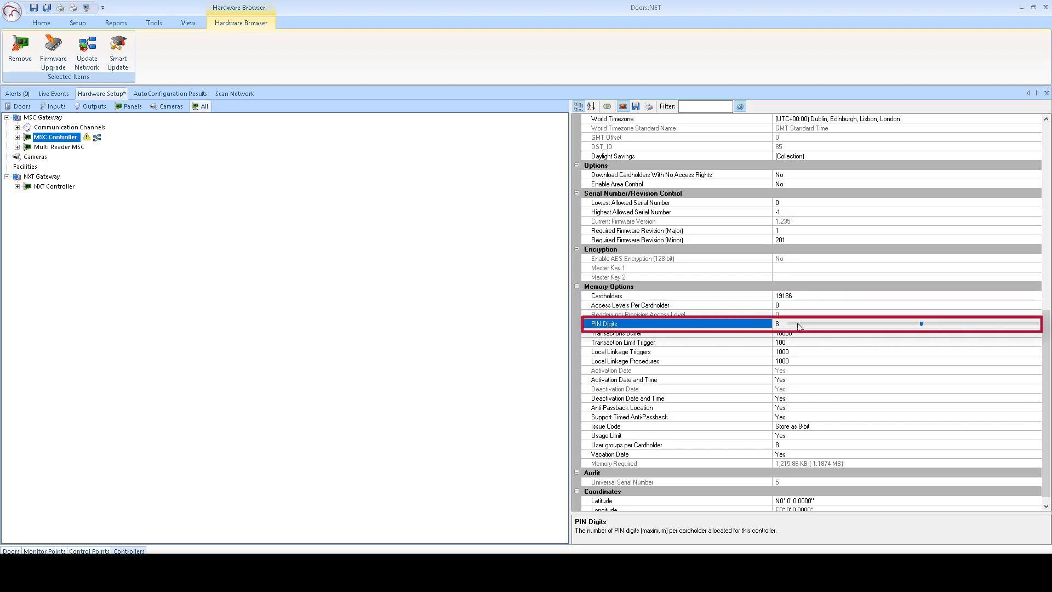
left_click_drag(922, 326, 856, 327)
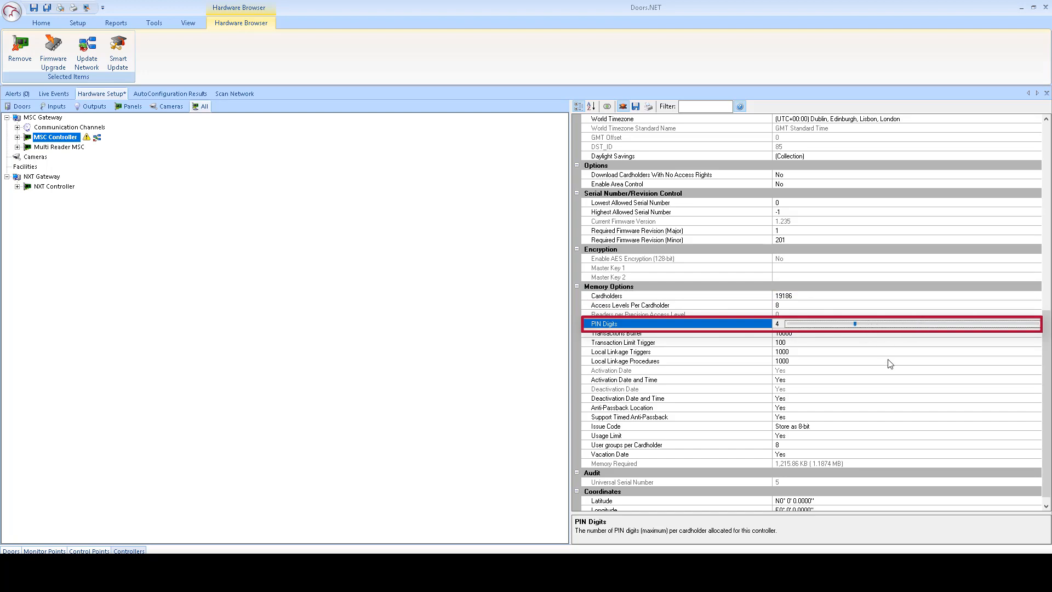
Set the Transactions Buffer to 49528, then save the MSC Controller's settings and reset it to apply them.
left_click(801, 334)
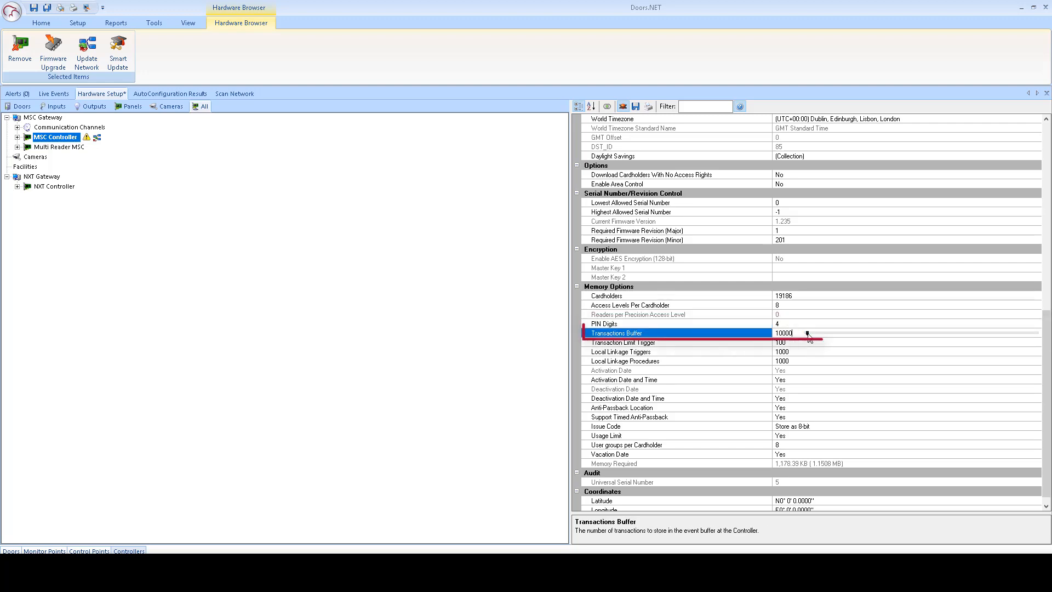
left_click_drag(806, 333, 817, 334)
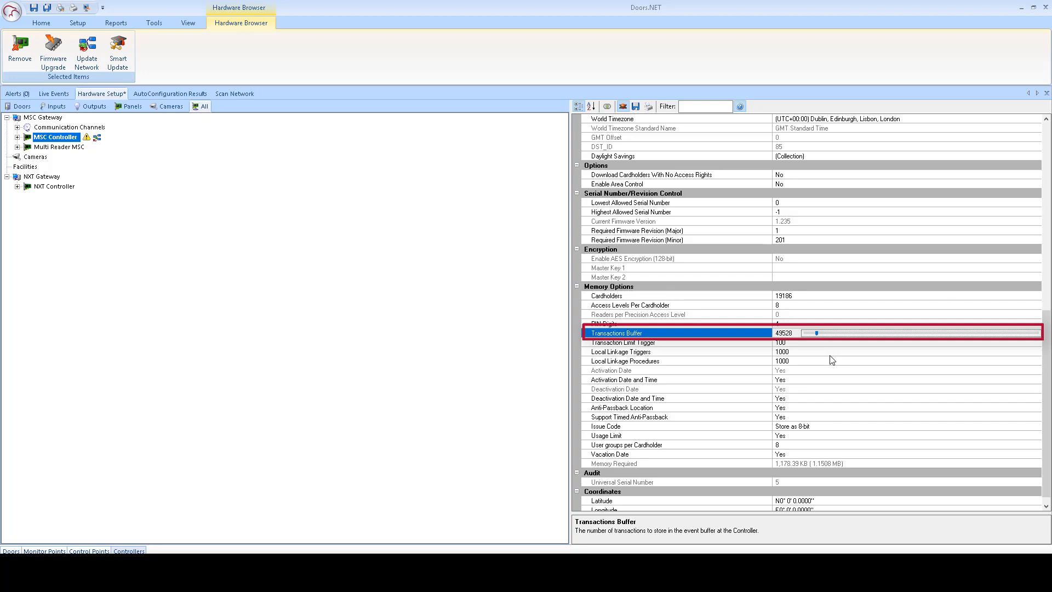
left_click(635, 107)
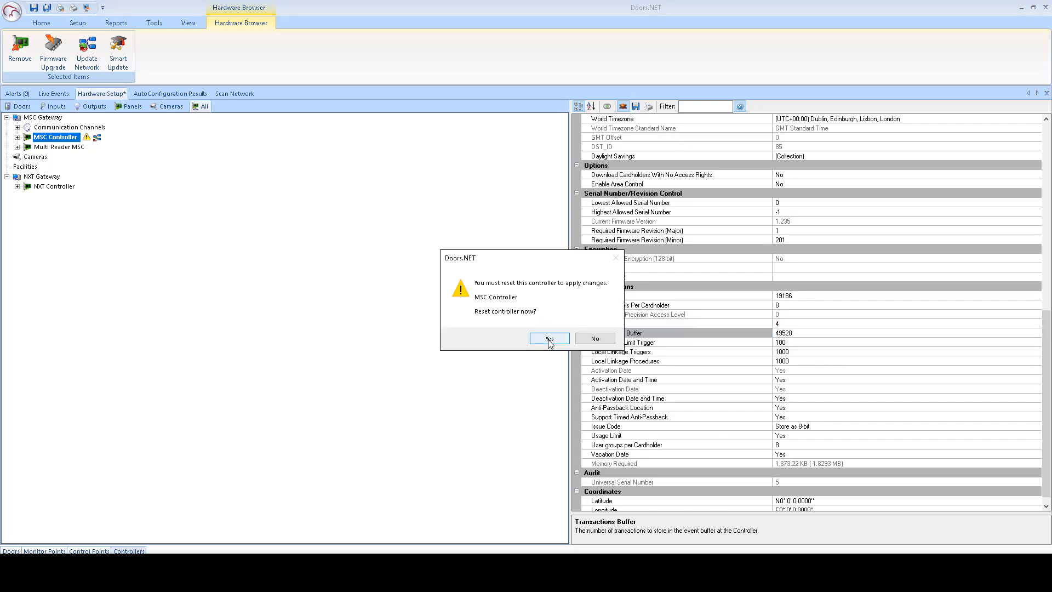
left_click(548, 339)
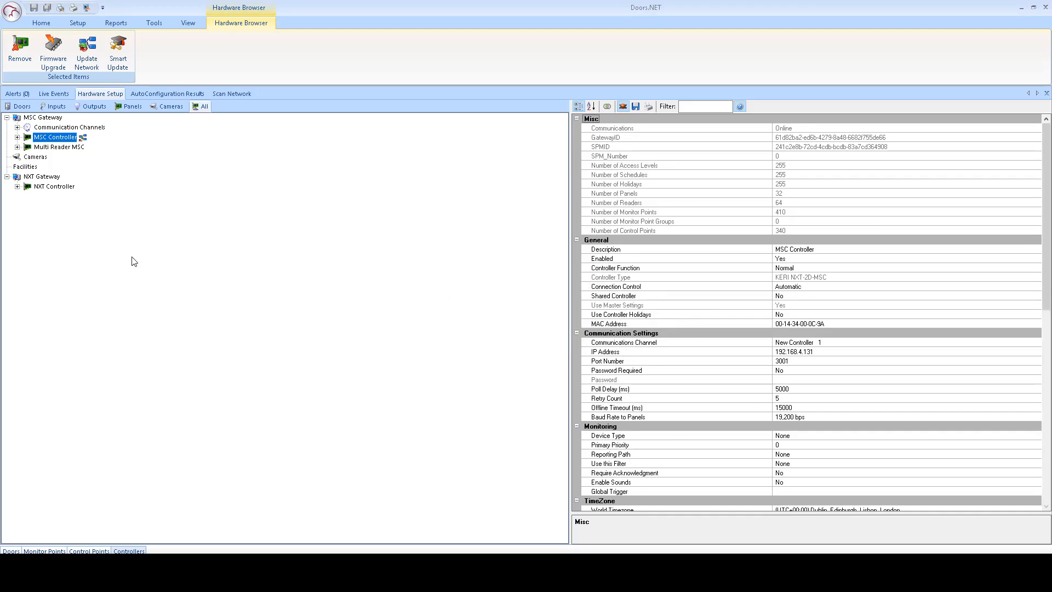
Expand Buses 1 to 3 of the Multi Reader MSC and Bus 1 of the NXT Controller in the hardware tree.
left_click(17, 147)
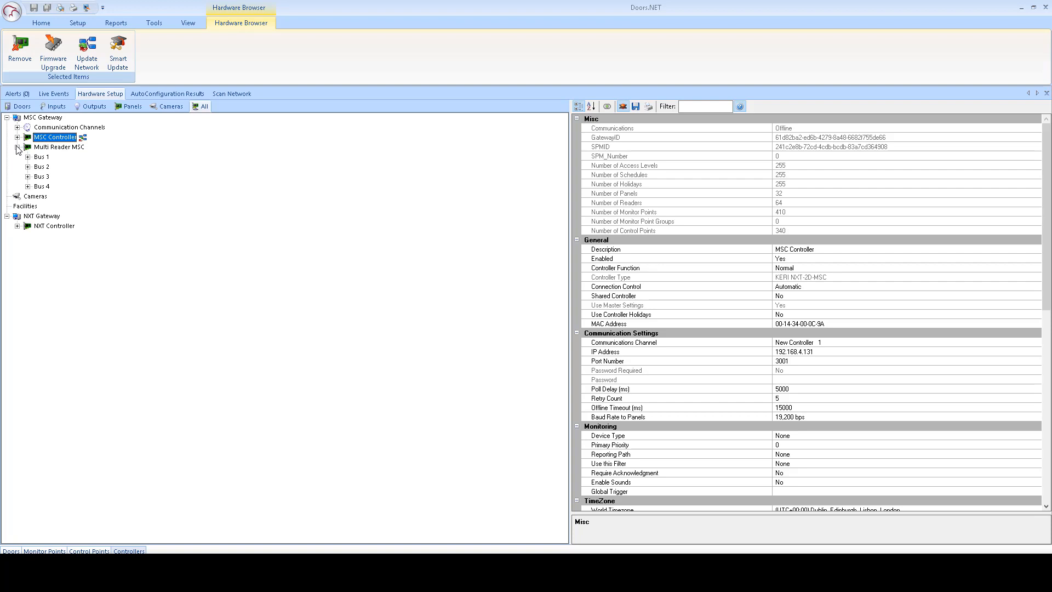
left_click(17, 225)
left_click(28, 236)
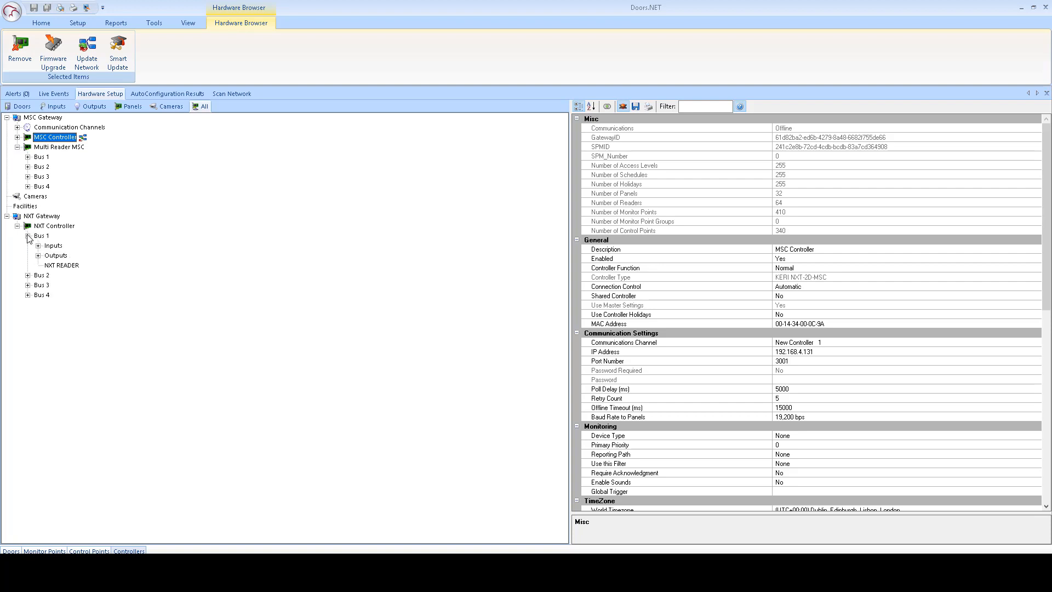
left_click(27, 157)
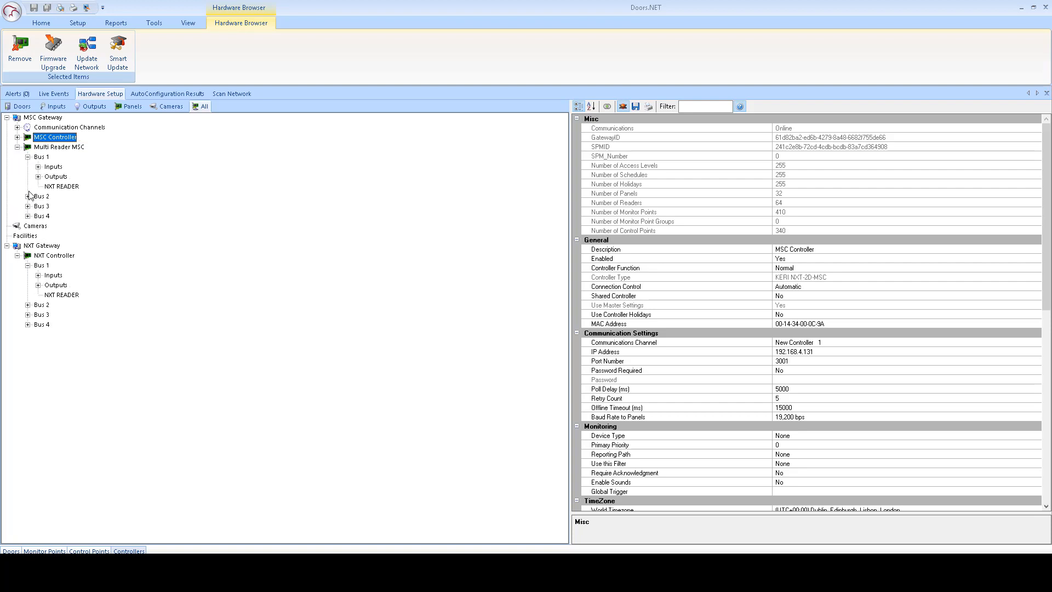
left_click(27, 197)
left_click(27, 236)
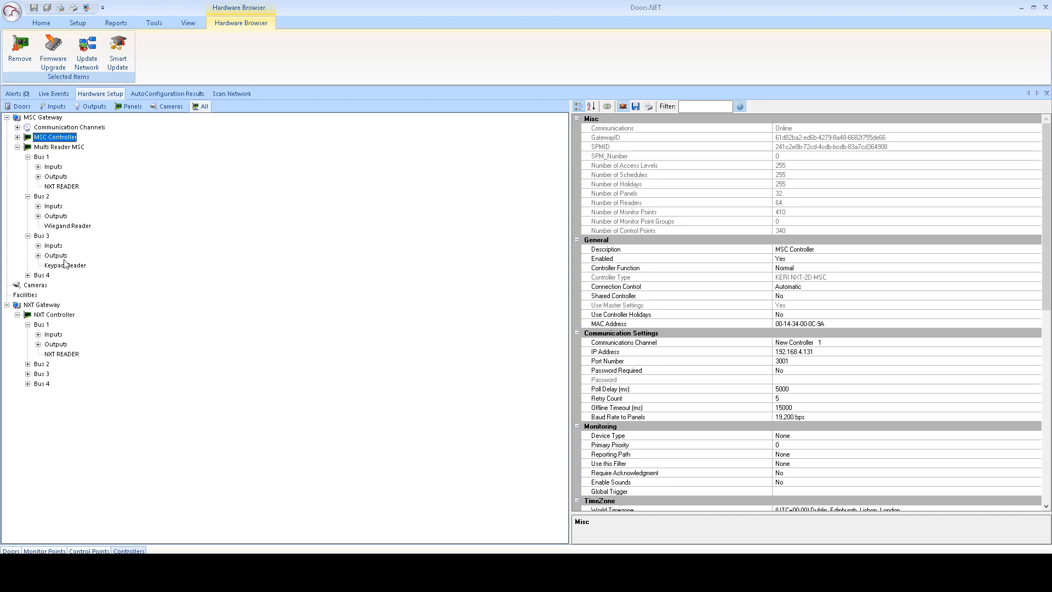
Show the properties of the NXT READER on the NXT Controller's Bus 1 and open its Description for editing.
left_click(69, 354)
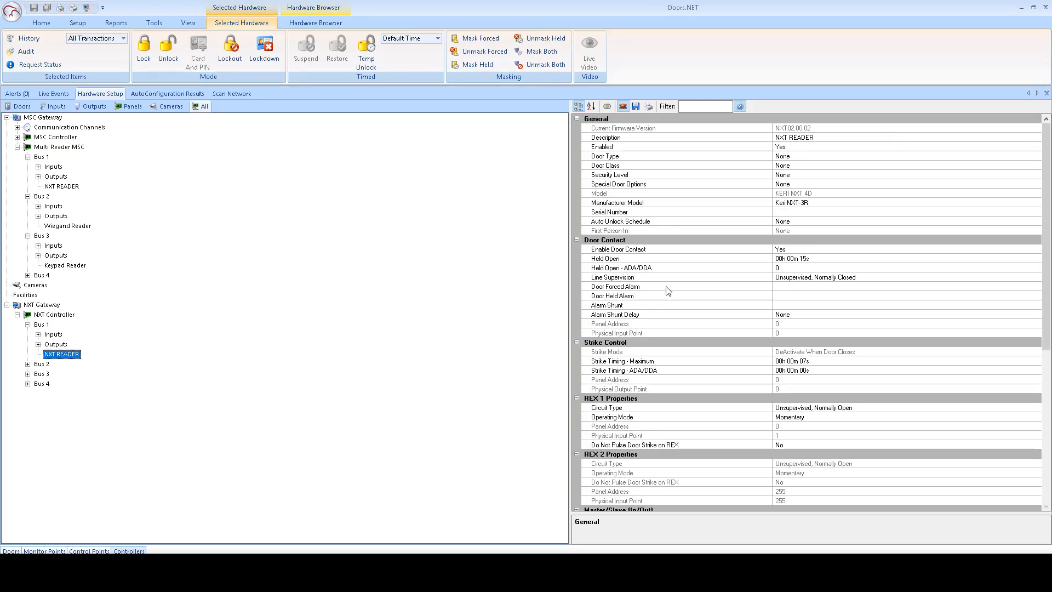
left_click(65, 317)
left_click(71, 355)
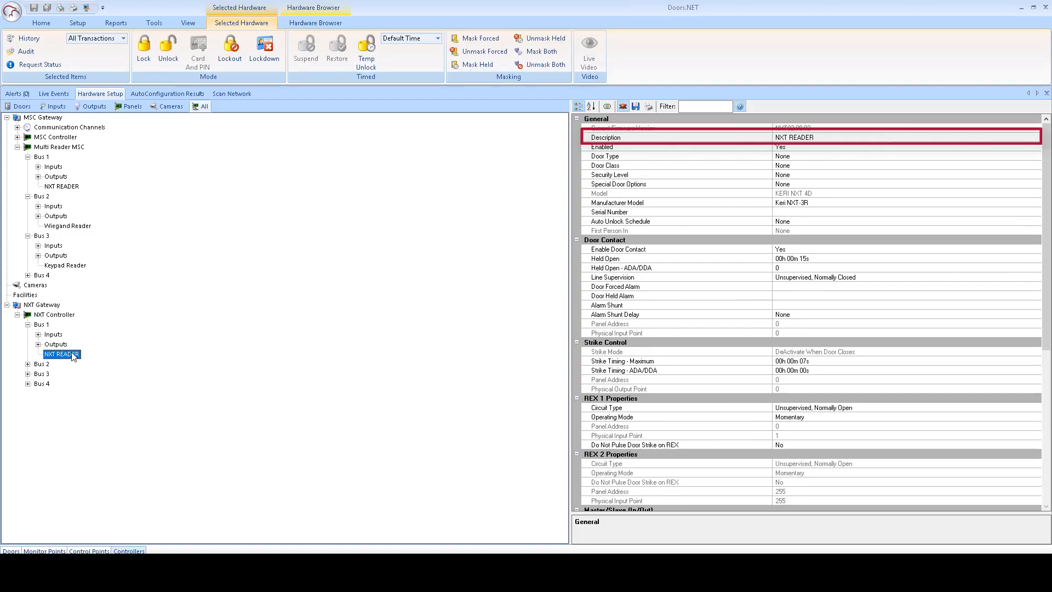
left_click(837, 136)
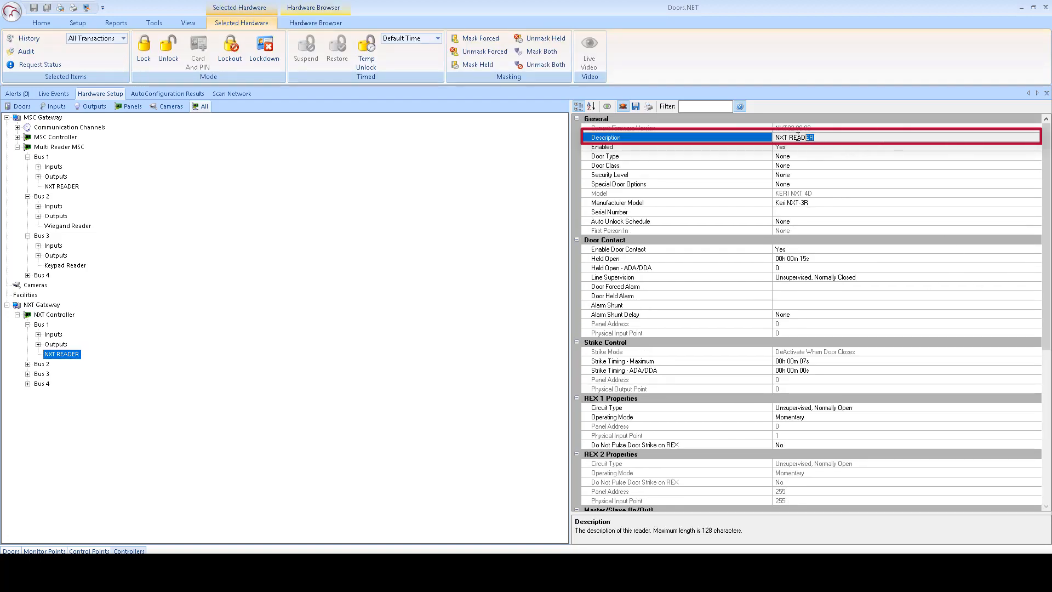
left_click(833, 137)
left_click(824, 138)
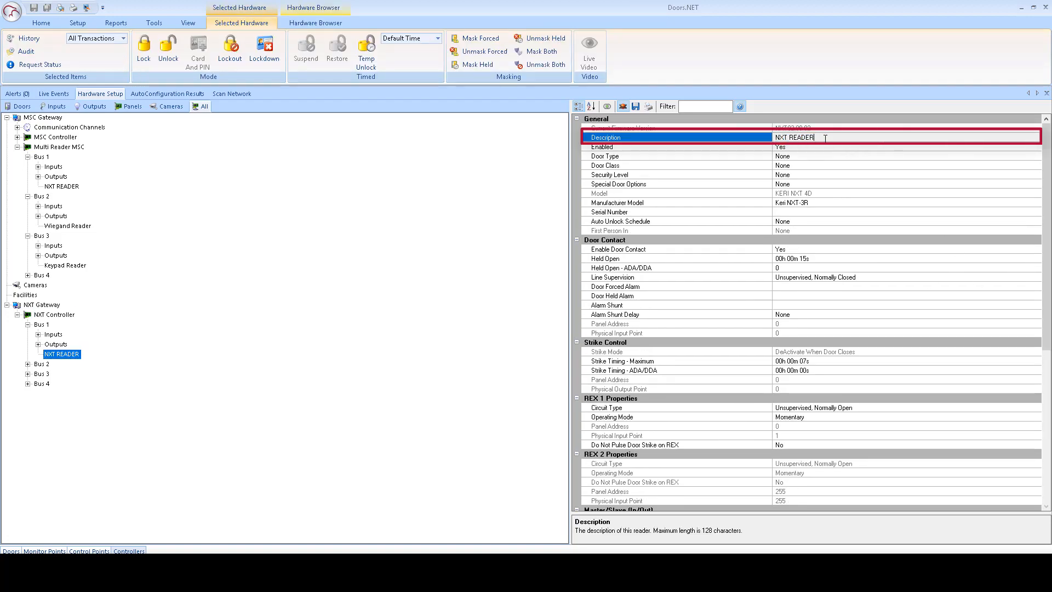
Examine the NXT READER's Manufacturer Model choices and its Auto Unlock Schedule options.
left_click(818, 204)
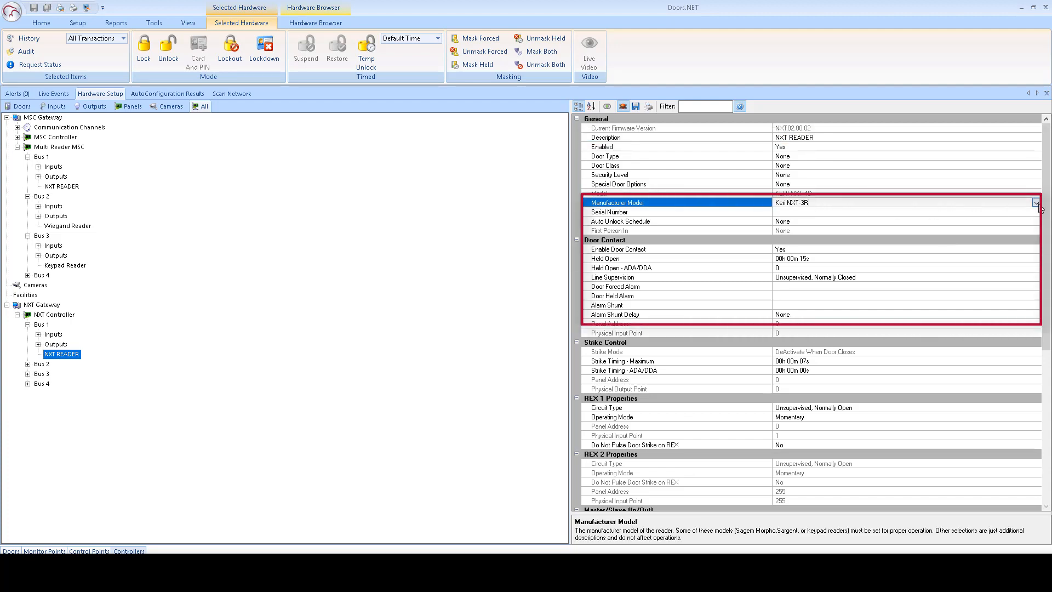
left_click(1036, 203)
mouse_move(1036, 269)
left_mouse_down()
mouse_move(1037, 236)
mouse_move(1044, 276)
left_mouse_up()
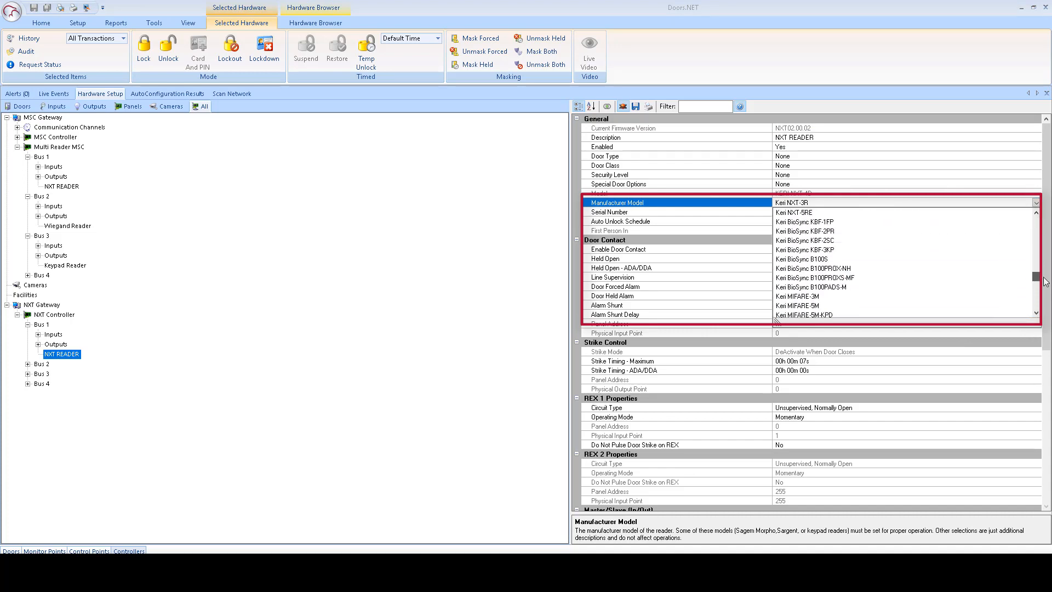
left_click(815, 200)
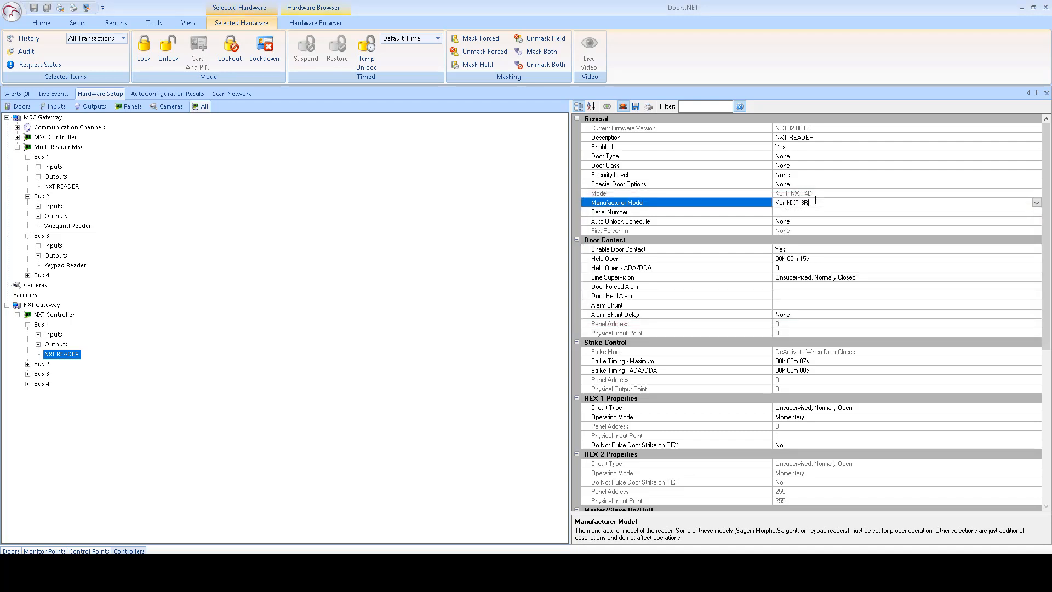
left_click(818, 221)
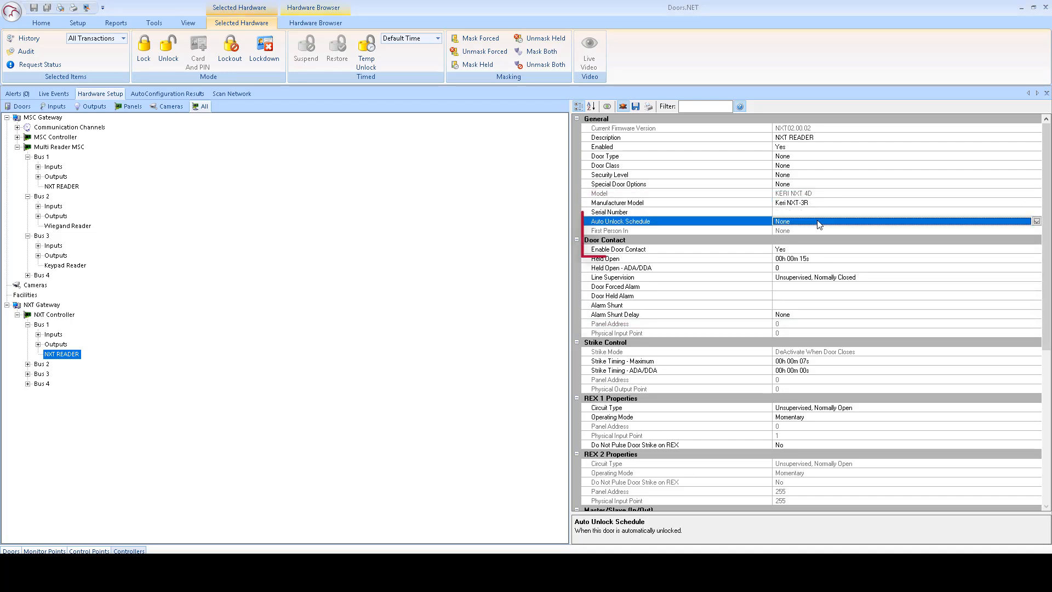
left_click(1036, 221)
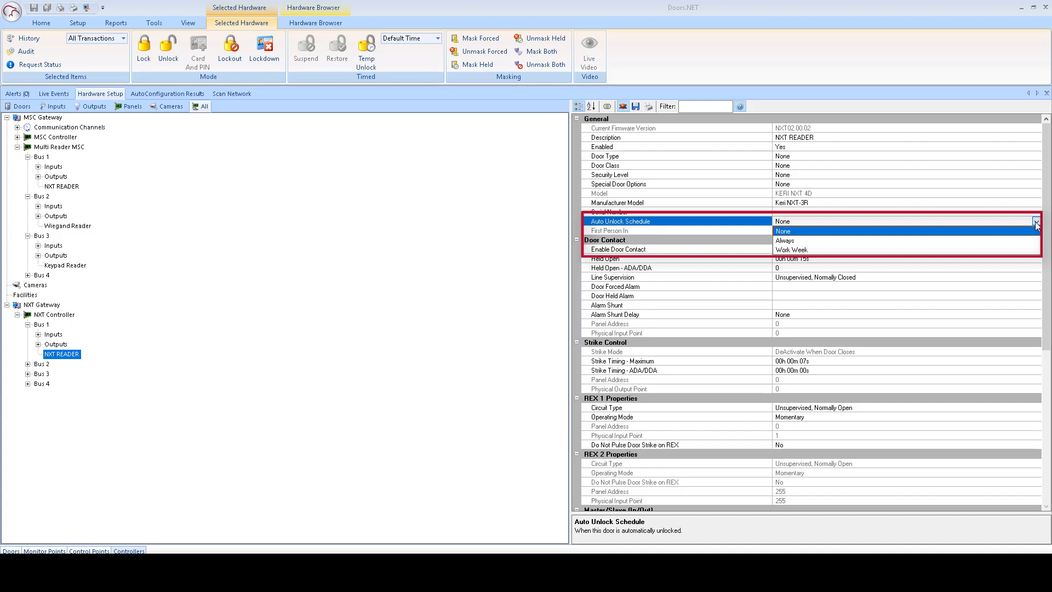
left_click(1035, 223)
Set Enable Door Contact to No for the NXT READER.
left_click(1019, 249)
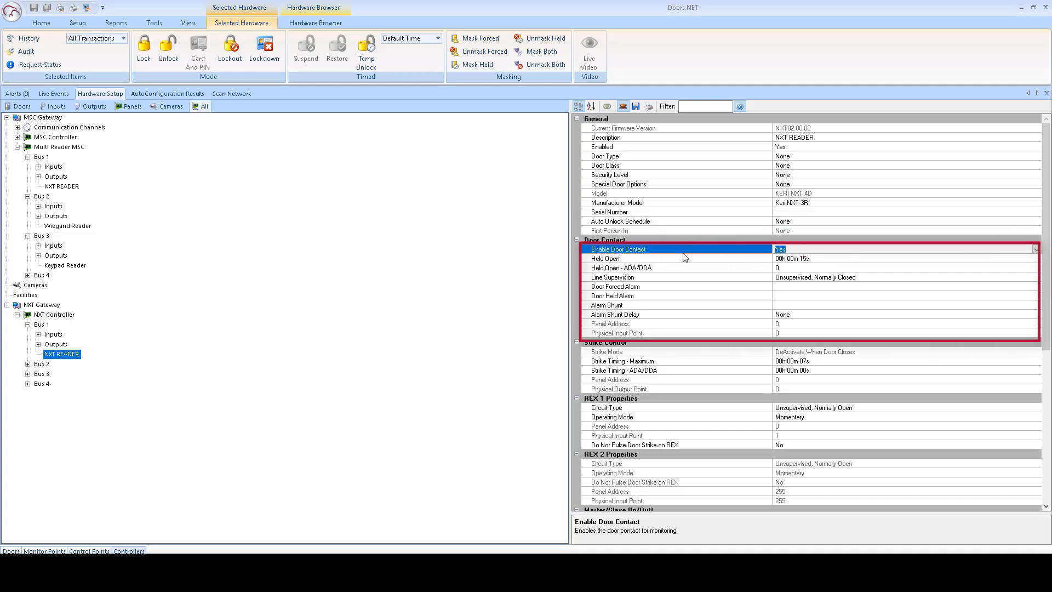
left_click(1035, 250)
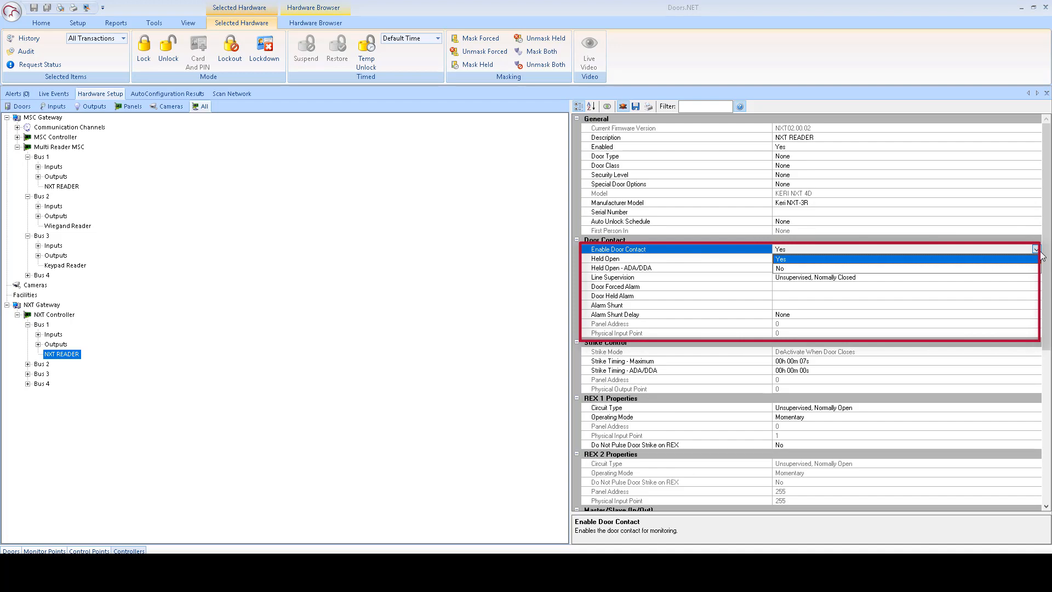
left_click(1036, 259)
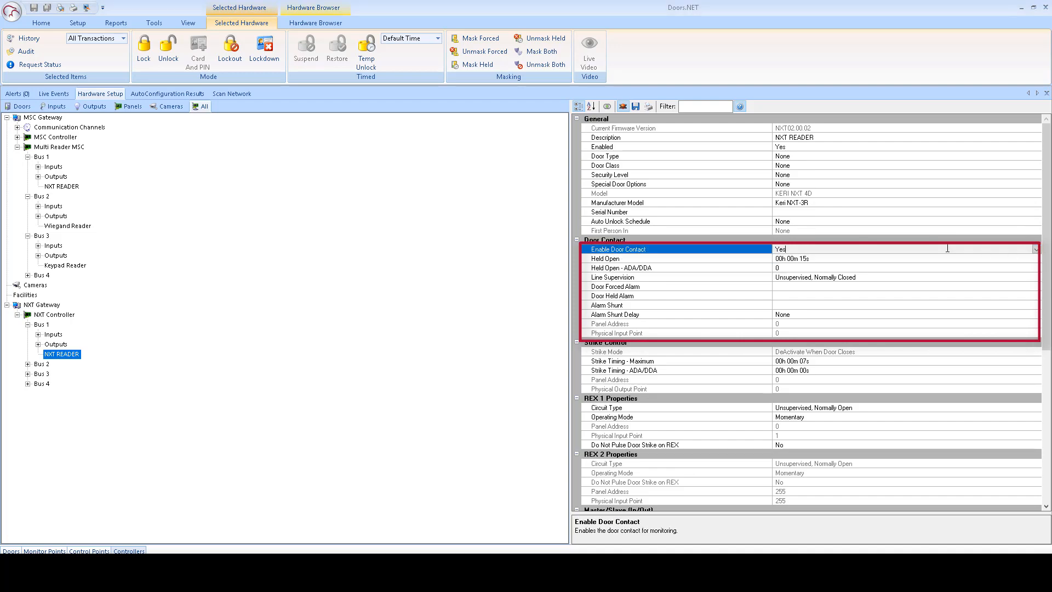
left_click(1035, 249)
left_click(875, 268)
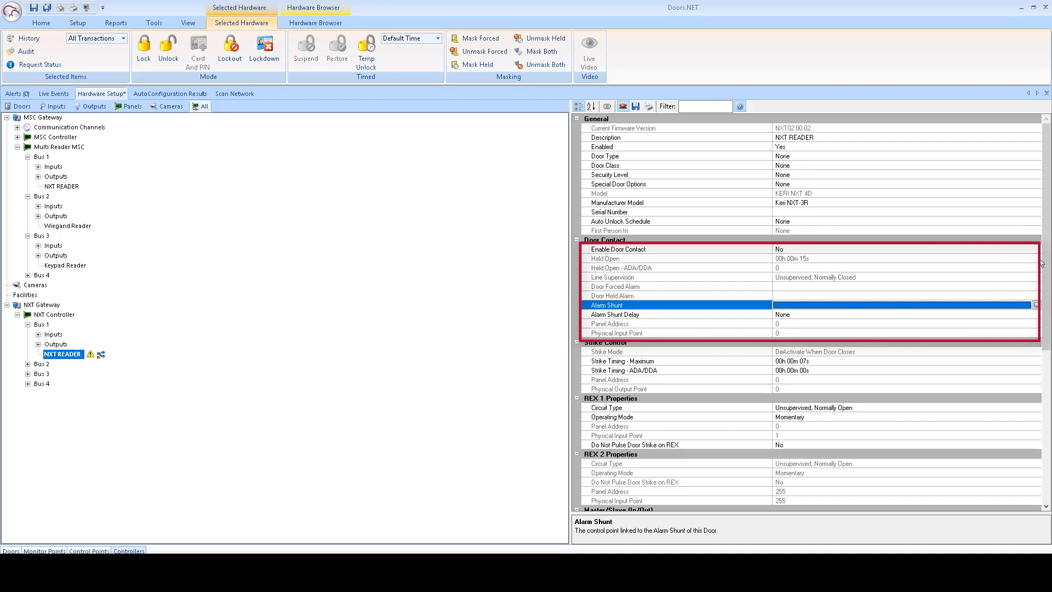
Set the NXT READER's Enable Door Contact back to Yes and go to its Held Open time.
left_click(1035, 250)
left_click(1036, 249)
left_click(1008, 264)
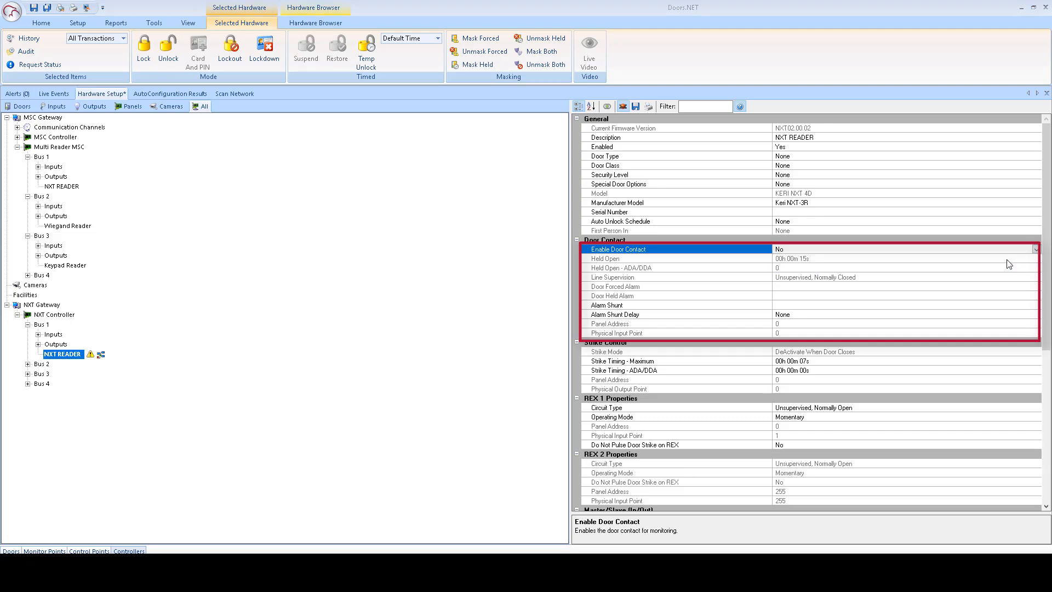
left_click(1008, 261)
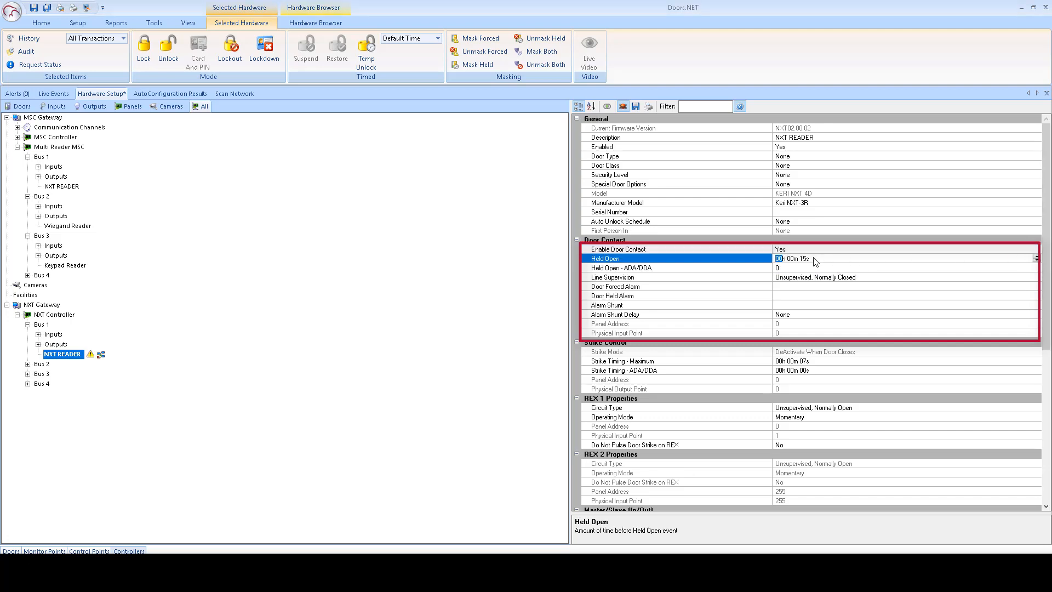
Examine the door contact's Line Supervision options and open Strike Timing - Maximum for editing.
left_click(1023, 277)
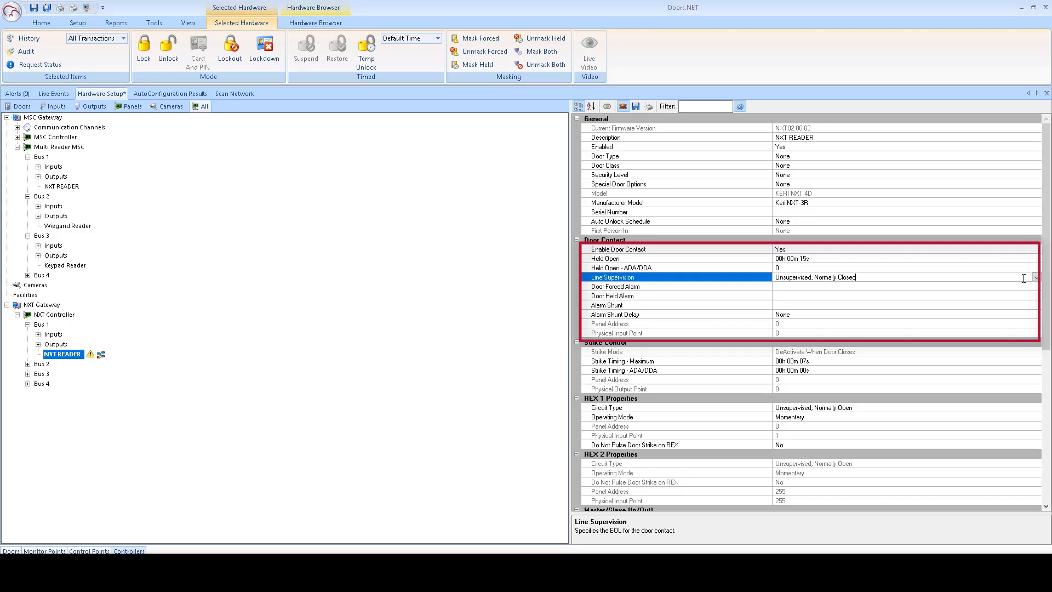
left_click(1036, 278)
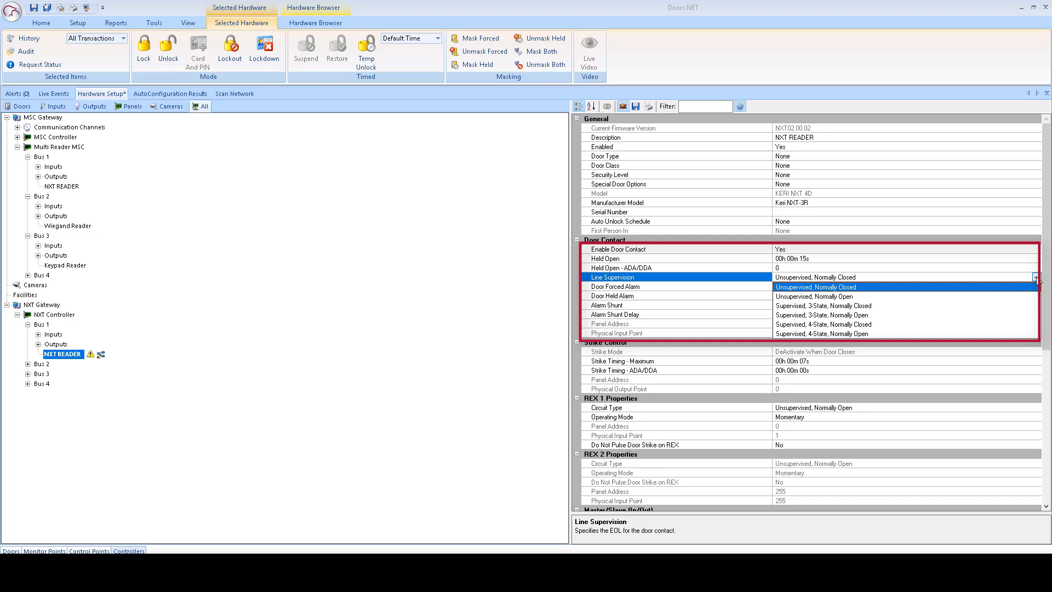
left_click(1033, 287)
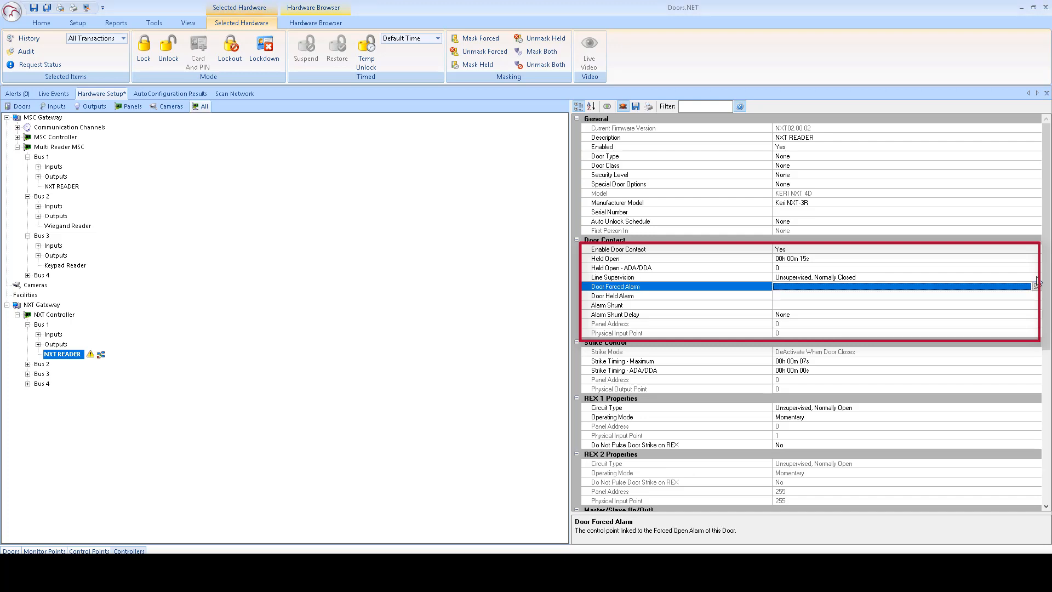
left_click(889, 365)
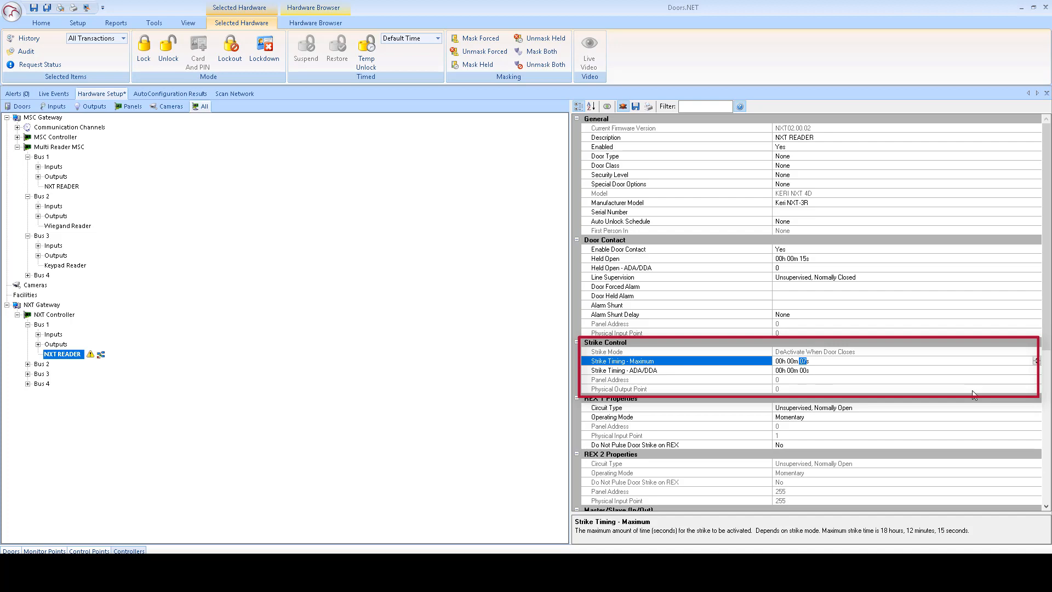
Examine the NXT READER's ADA/DDA strike timing and the REX 1 Circuit Type and Operating Mode options.
left_click(985, 373)
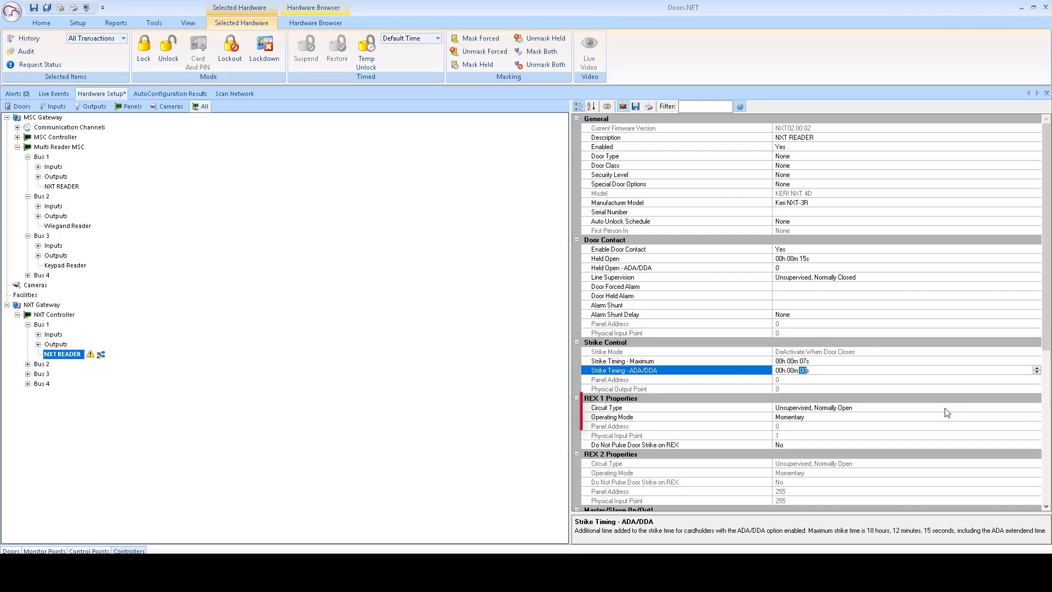
left_click(947, 408)
left_click(1036, 408)
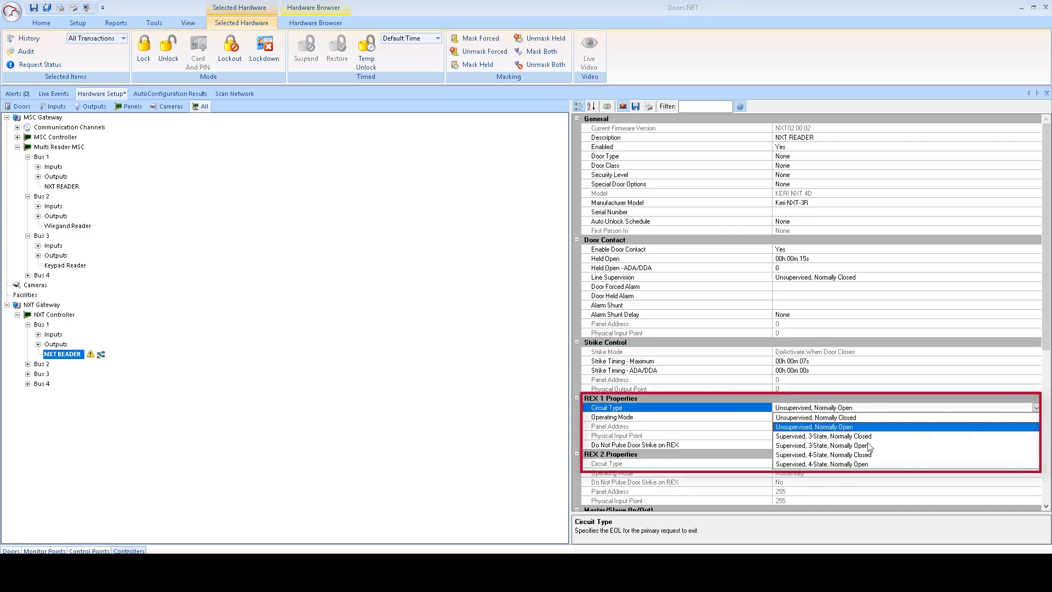
left_click(932, 429)
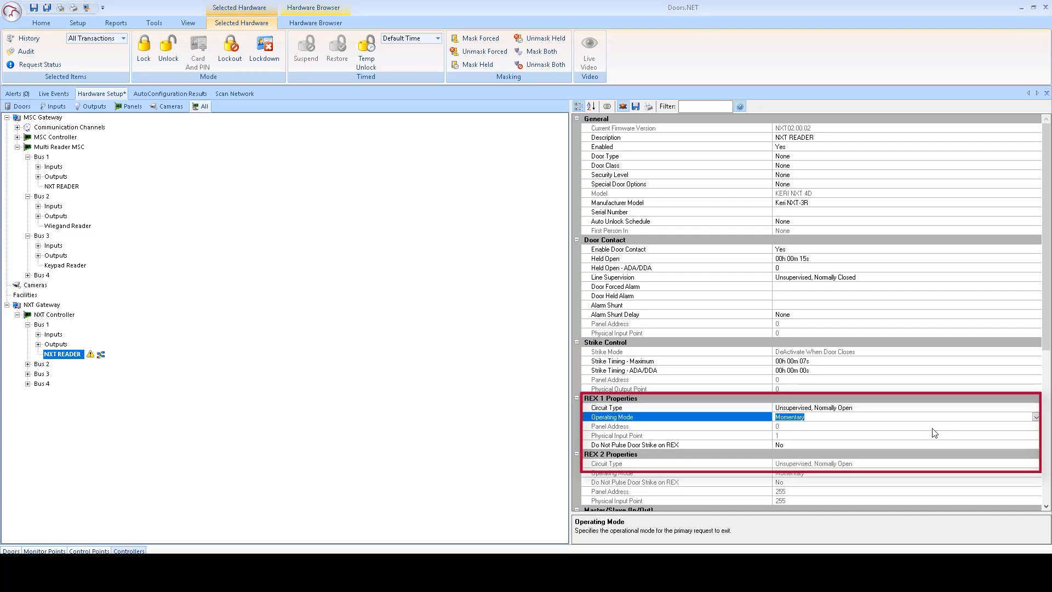
left_click(1035, 417)
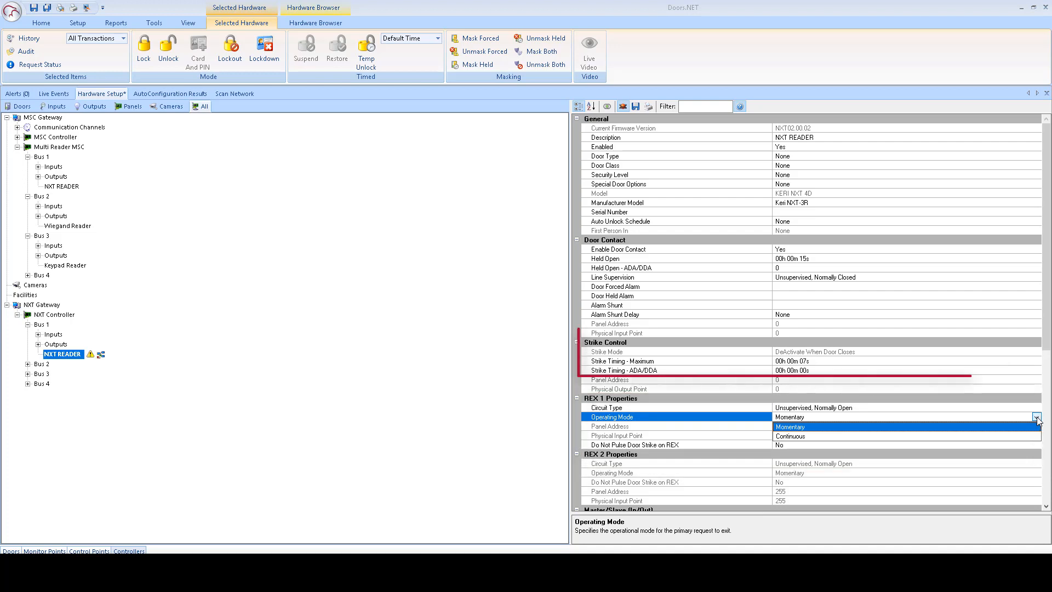
left_click(1036, 419)
scroll(993, 383, "down", 6)
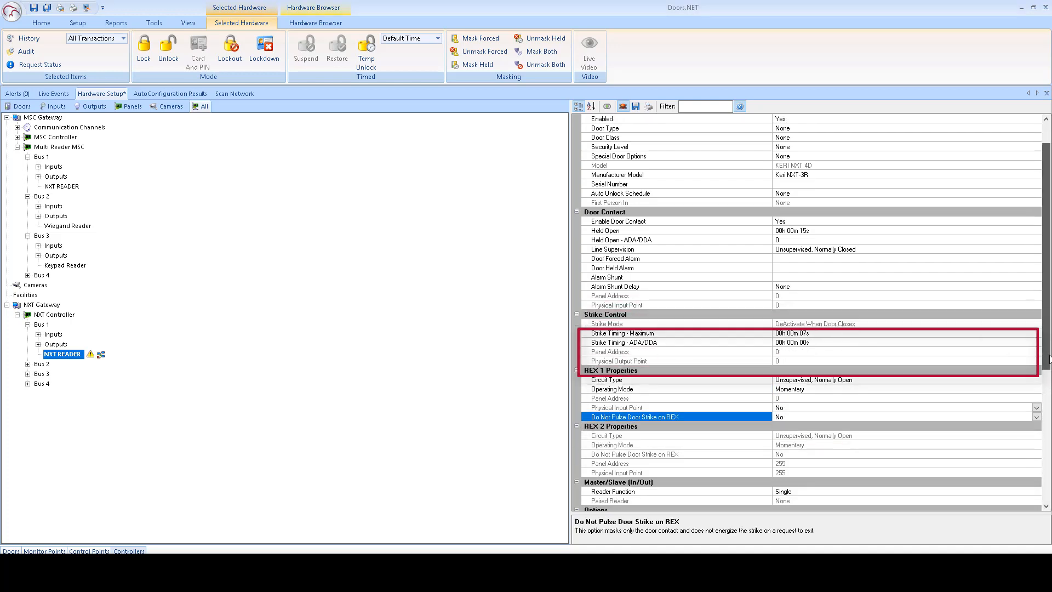
Set the NXT READER's Reader Function to Master and go to its Paired Reader property.
left_click(994, 343)
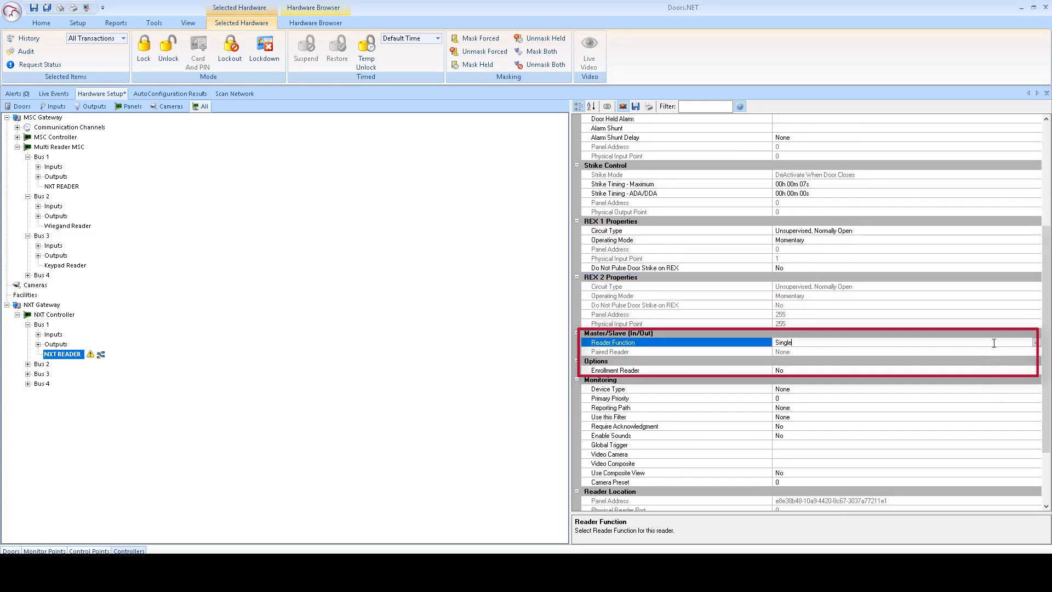
left_click(1035, 343)
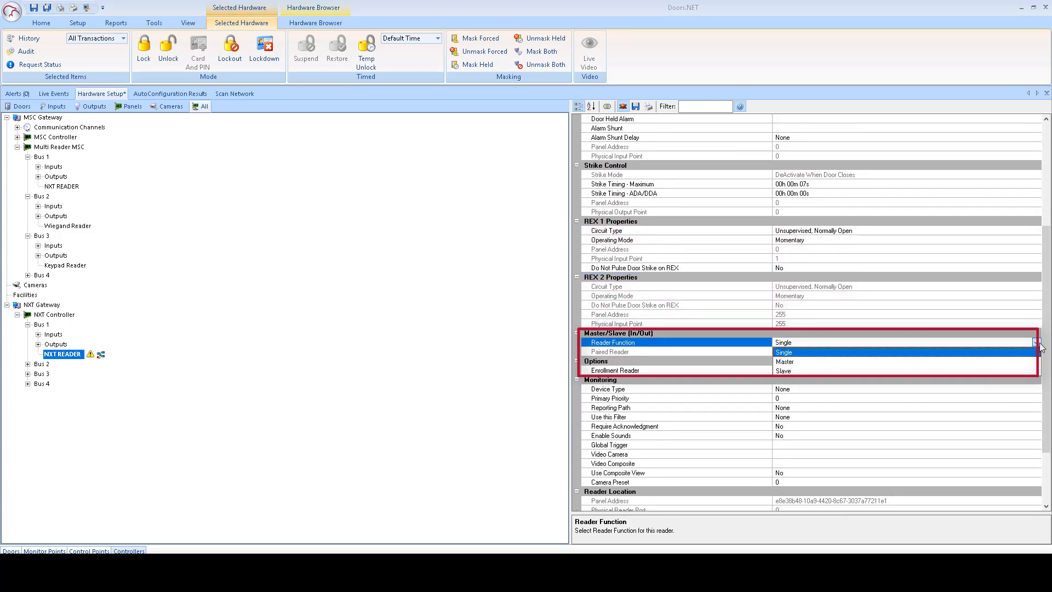
left_click(1001, 362)
left_click(1009, 353)
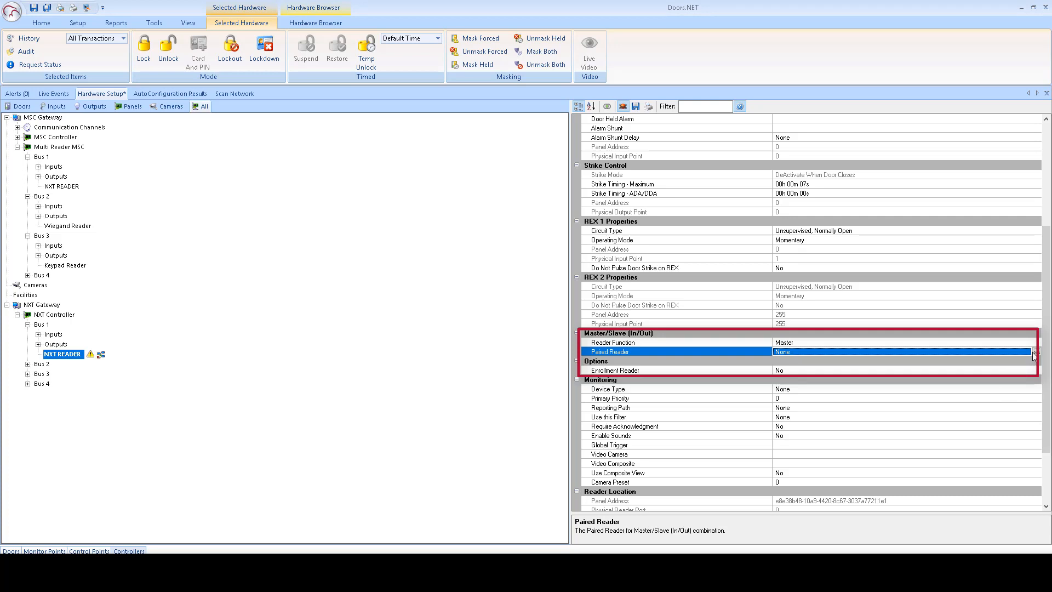
Set the NXT READER's Reader Function back to Single and return to the Paired Reader property.
left_click(1033, 343)
left_click(1035, 343)
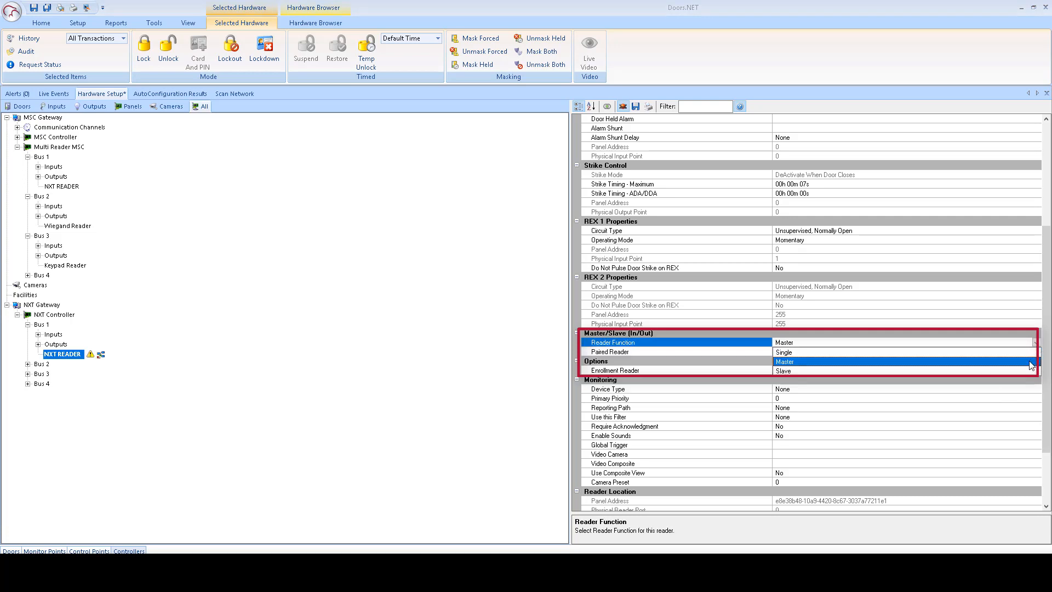
left_click(1014, 352)
left_click(1033, 343)
left_click(1035, 343)
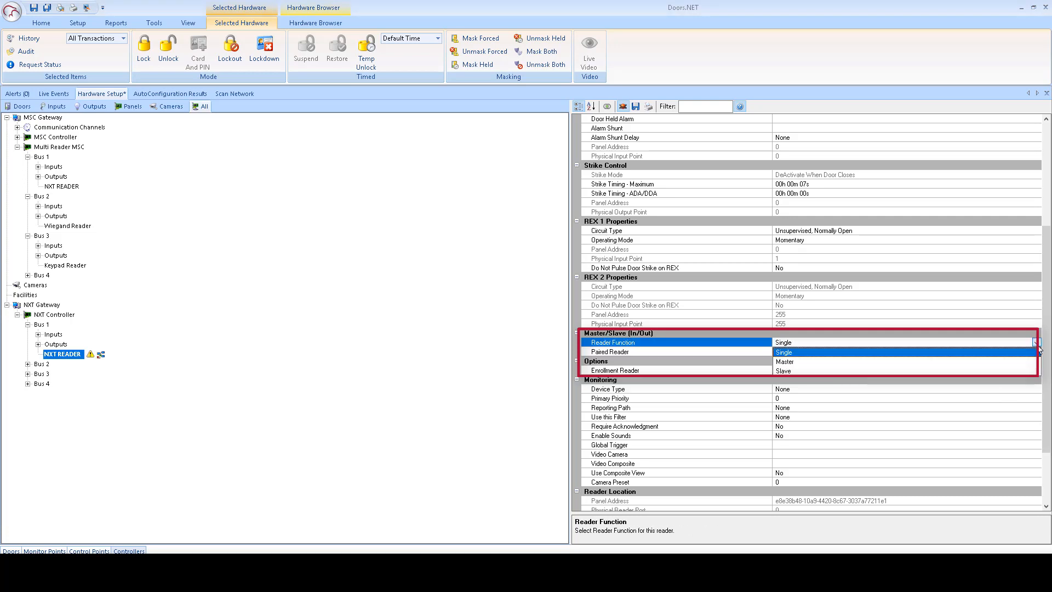
left_click(1029, 353)
left_click(1035, 351)
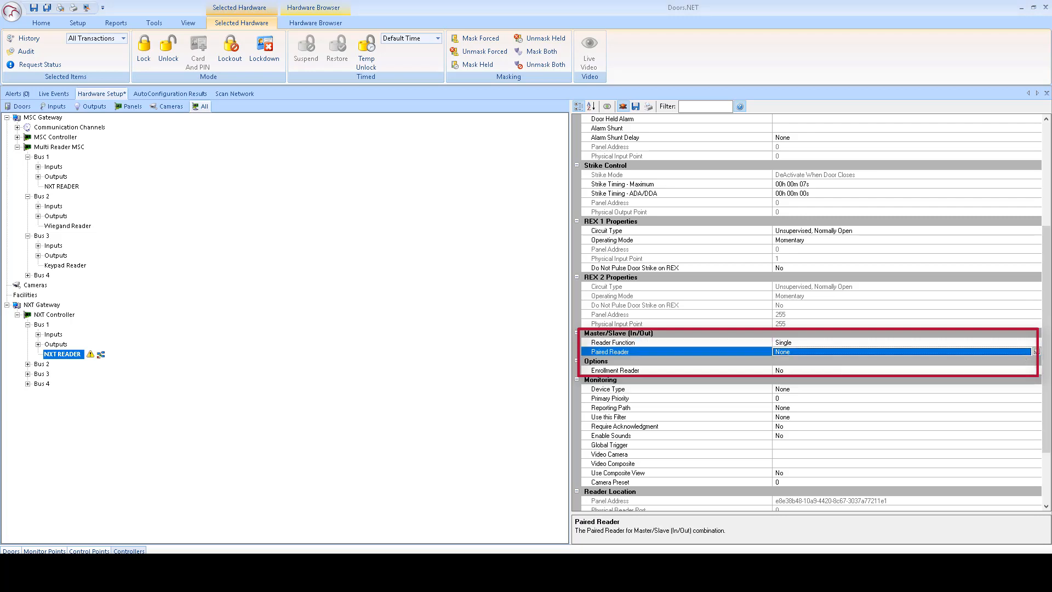
Examine the Enrollment Reader choices for the NXT READER and choose No.
left_click_drag(1044, 326, 1044, 326)
left_click_drag(1045, 361, 1045, 363)
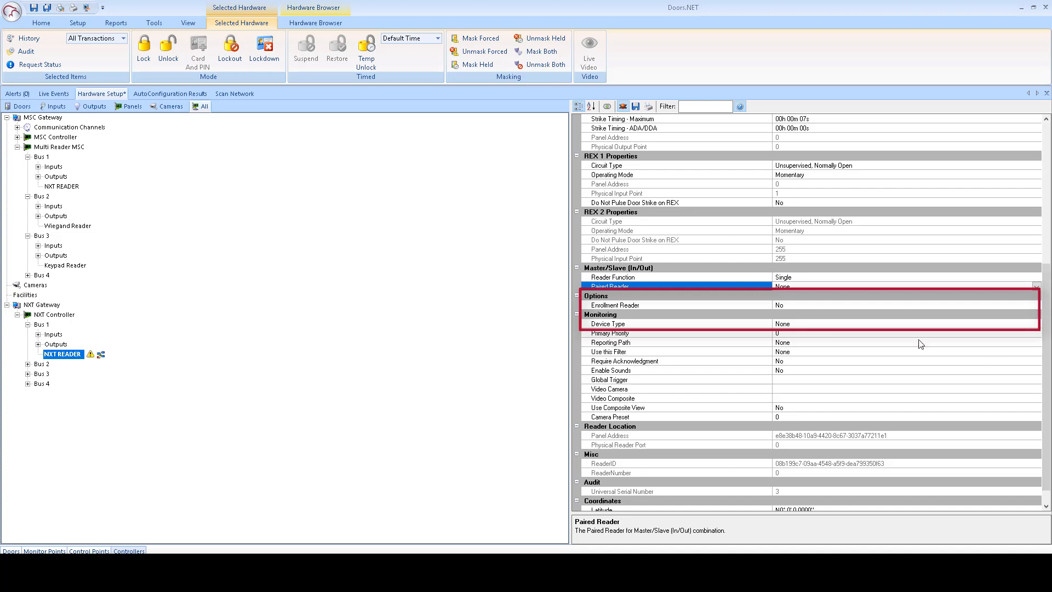
left_click(832, 304)
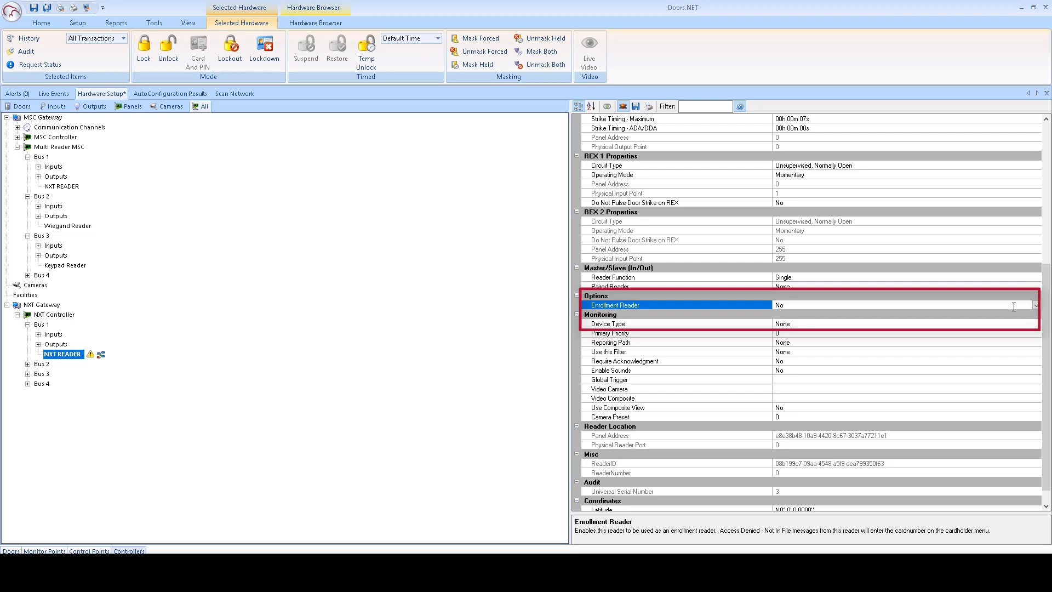
left_click(1036, 306)
left_click(856, 322)
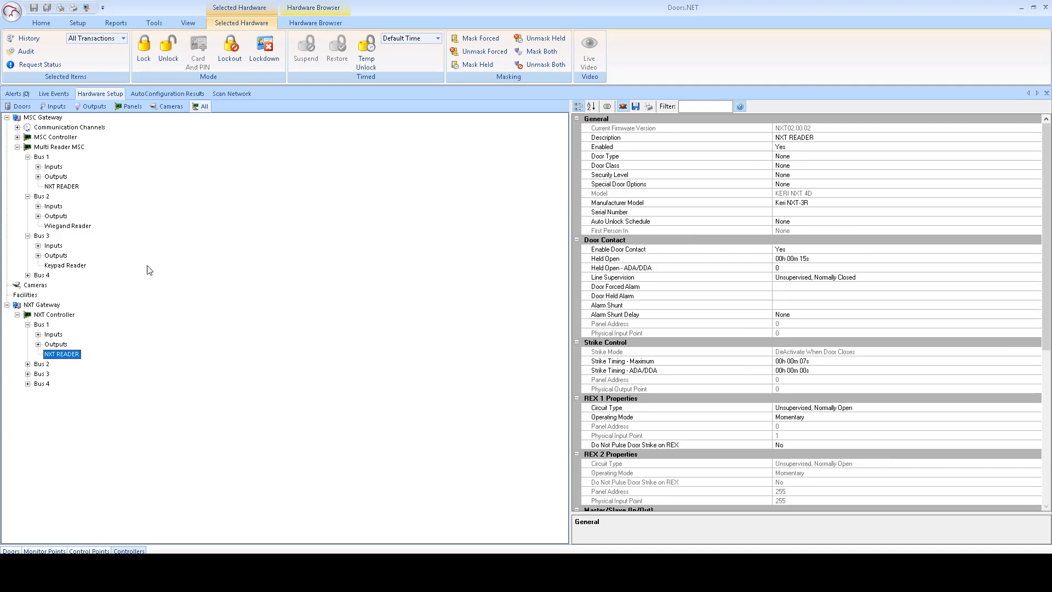
Set Anti-Passback Mode to Soft Anti-Passback for the NXT READER on Bus 1 of the Multi Reader MSC.
left_click(65, 187)
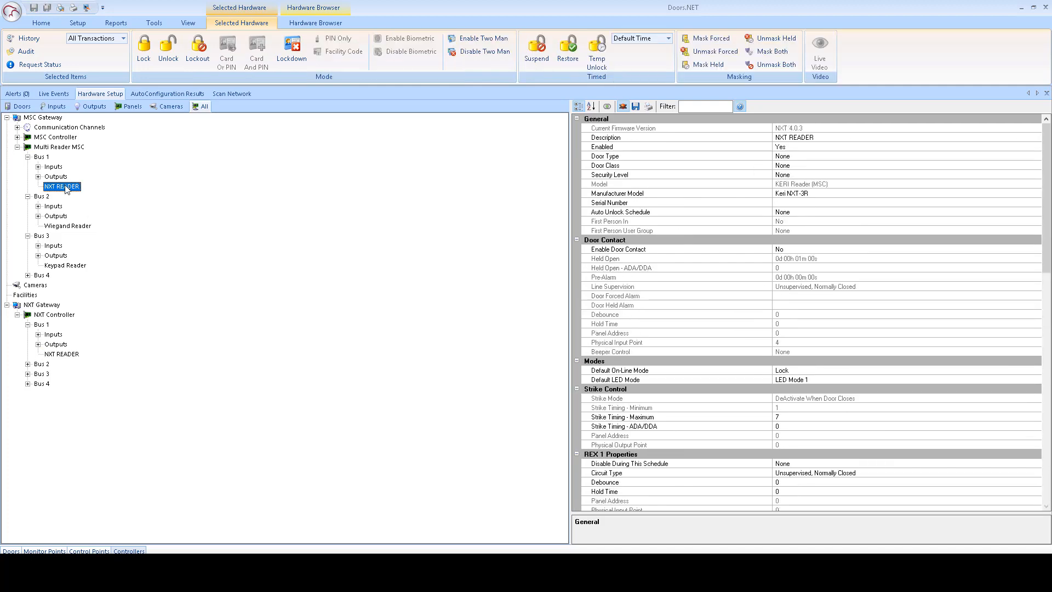
left_click_drag(1047, 176, 1048, 312)
left_click(855, 294)
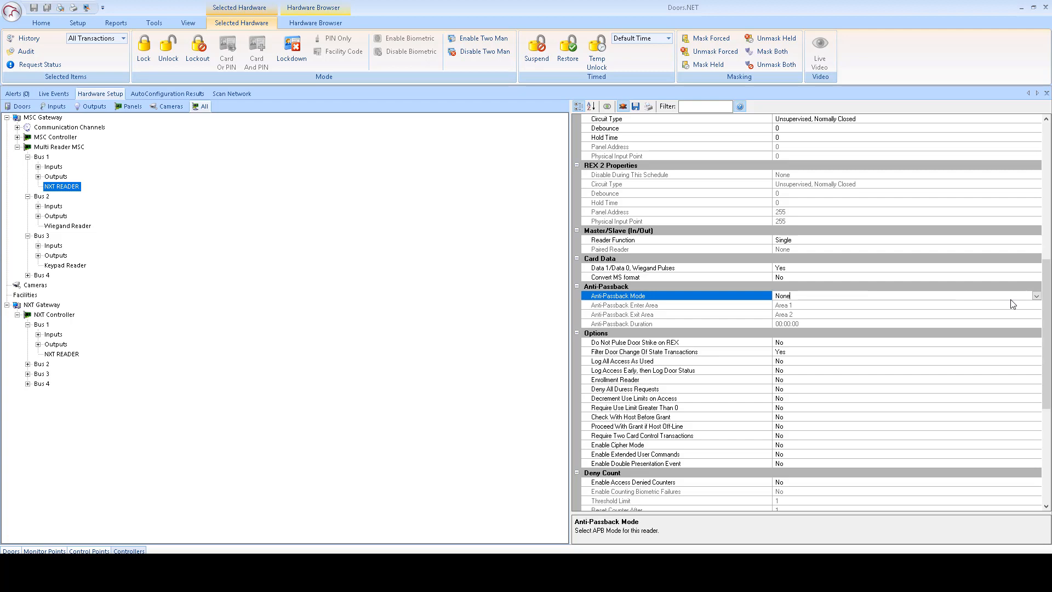
left_click(1036, 296)
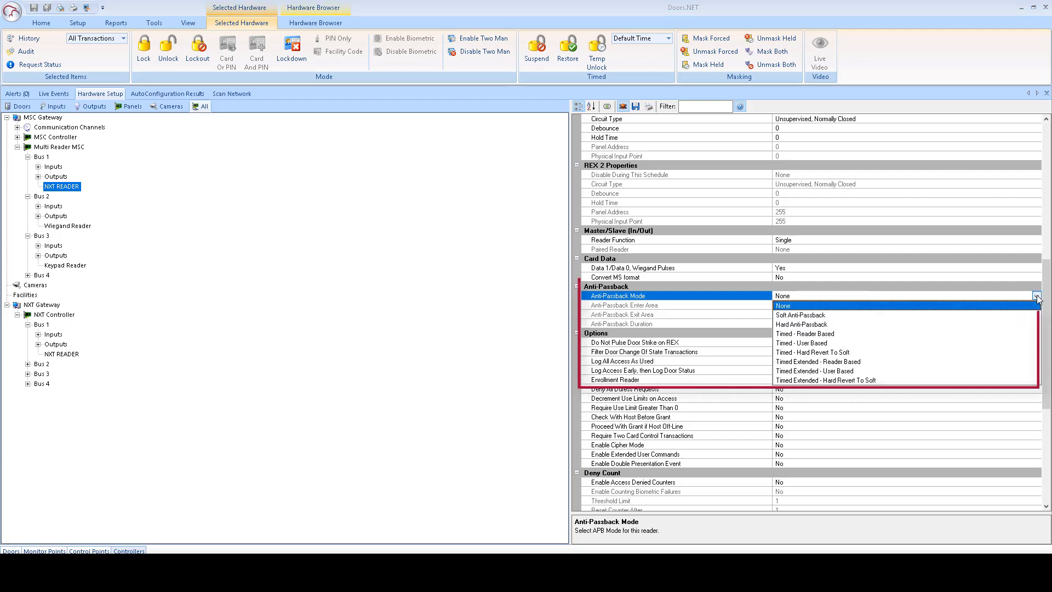
left_click(805, 315)
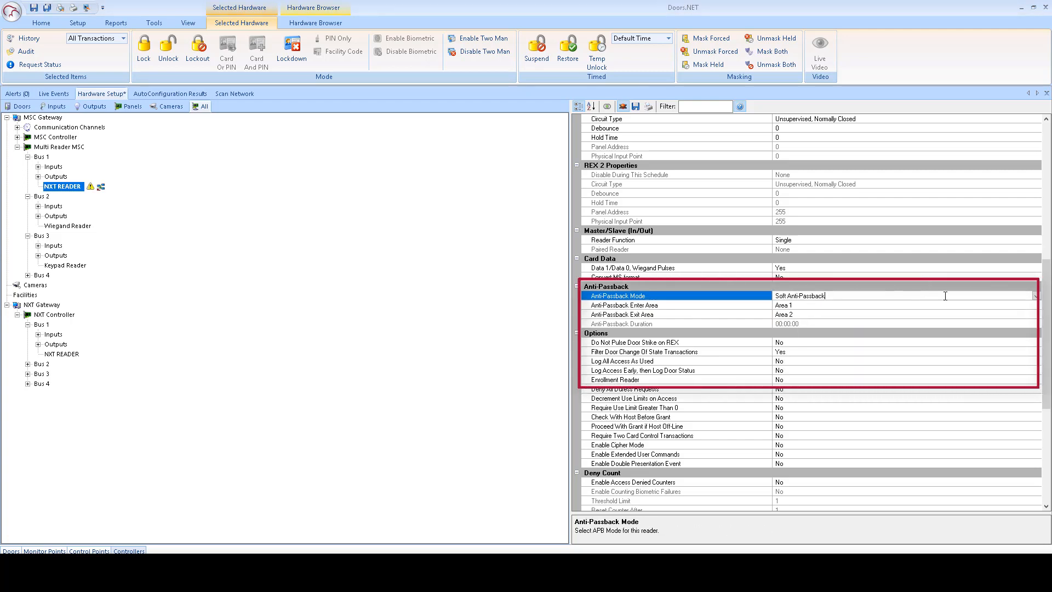
Examine the available Anti-Passback Mode types and the anti-passback Enter Area and Exit Area properties.
left_click(1035, 296)
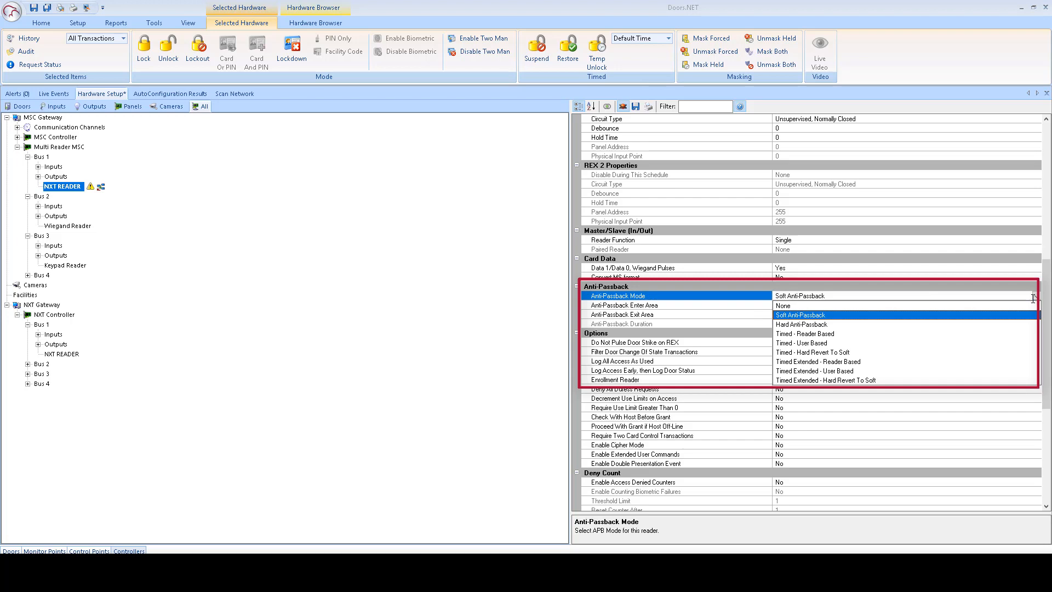
left_click(981, 318)
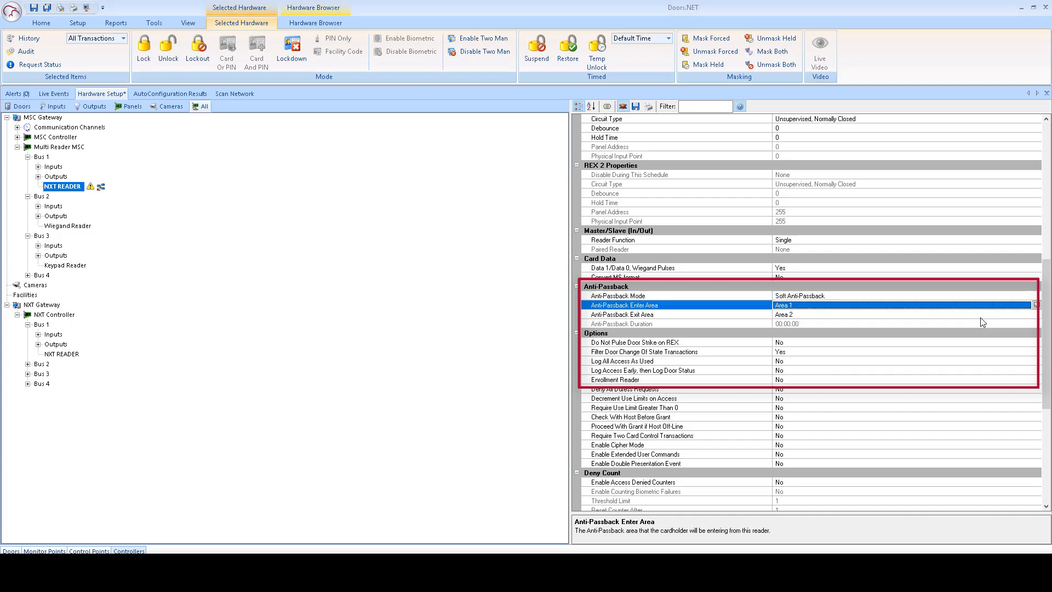
left_click(1037, 315)
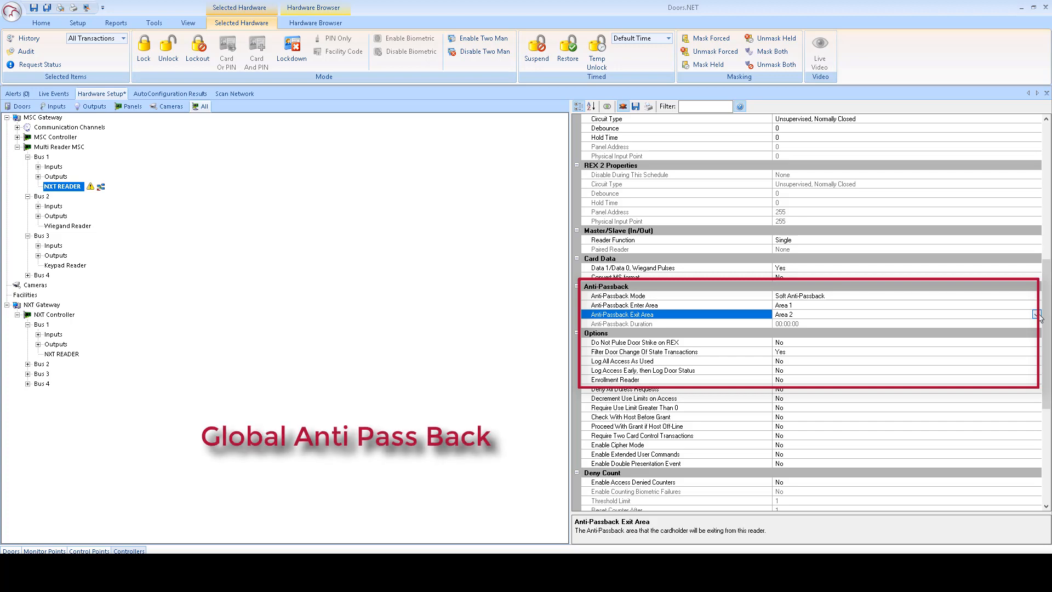
Examine the reader's access logging options, Decrement Use Limits on Access and Enable Double Presentation Event.
left_click(888, 362)
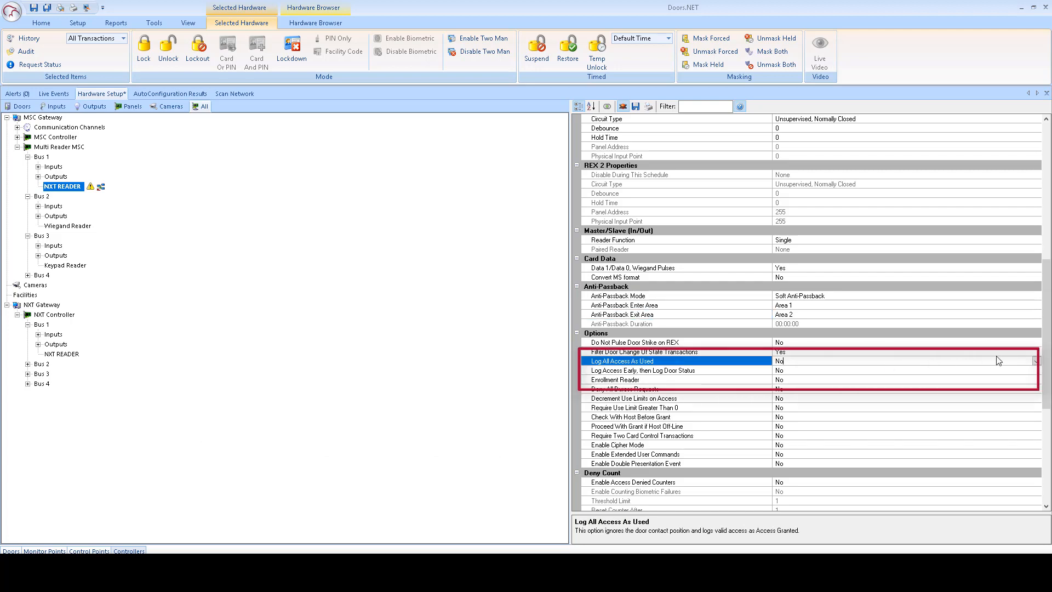
left_click(1036, 361)
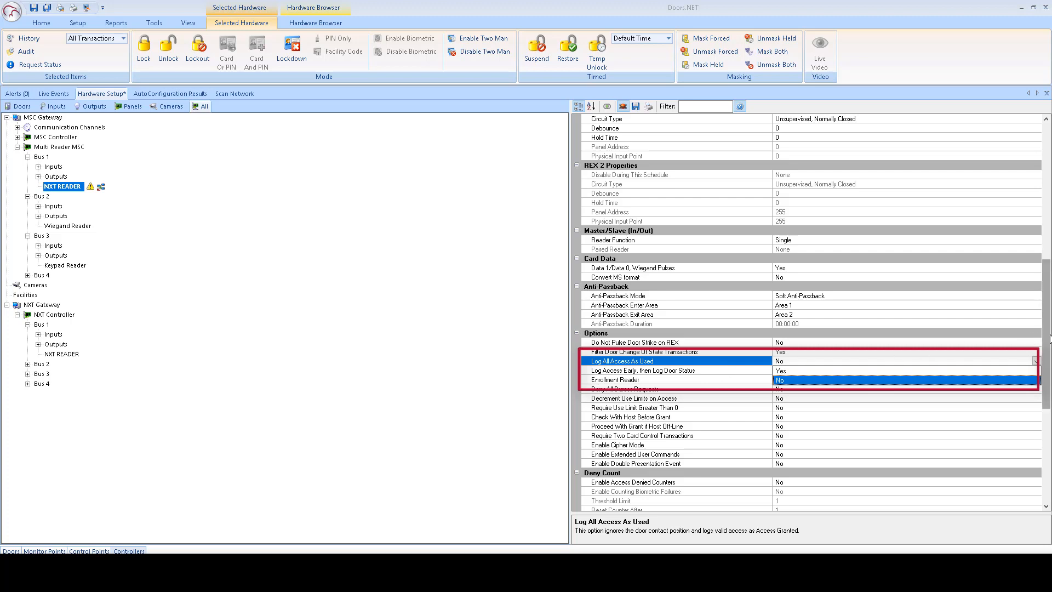
key("Return")
key("Down")
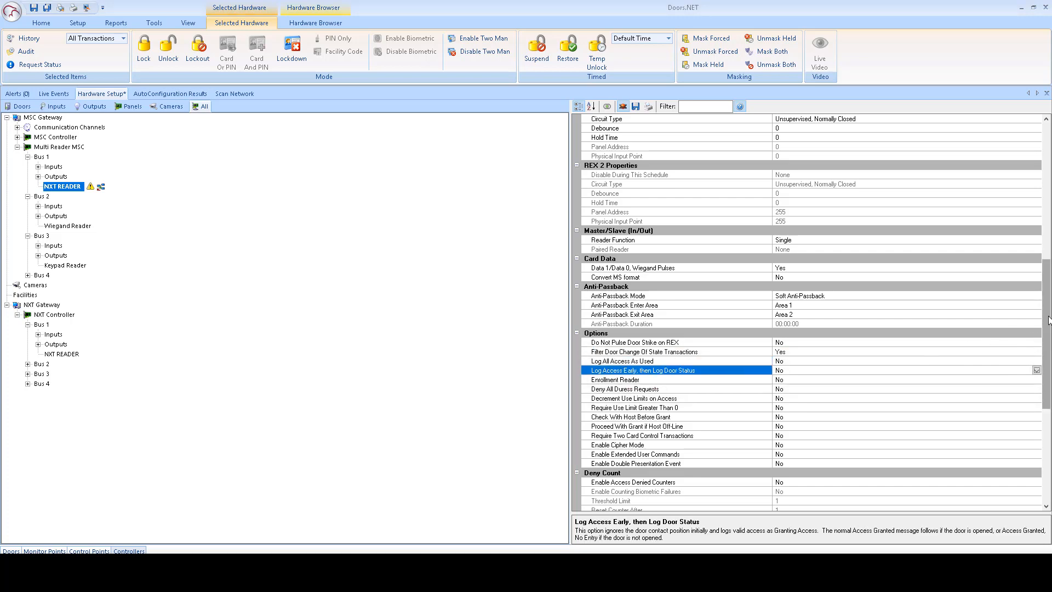
left_click_drag(1049, 320, 1048, 344)
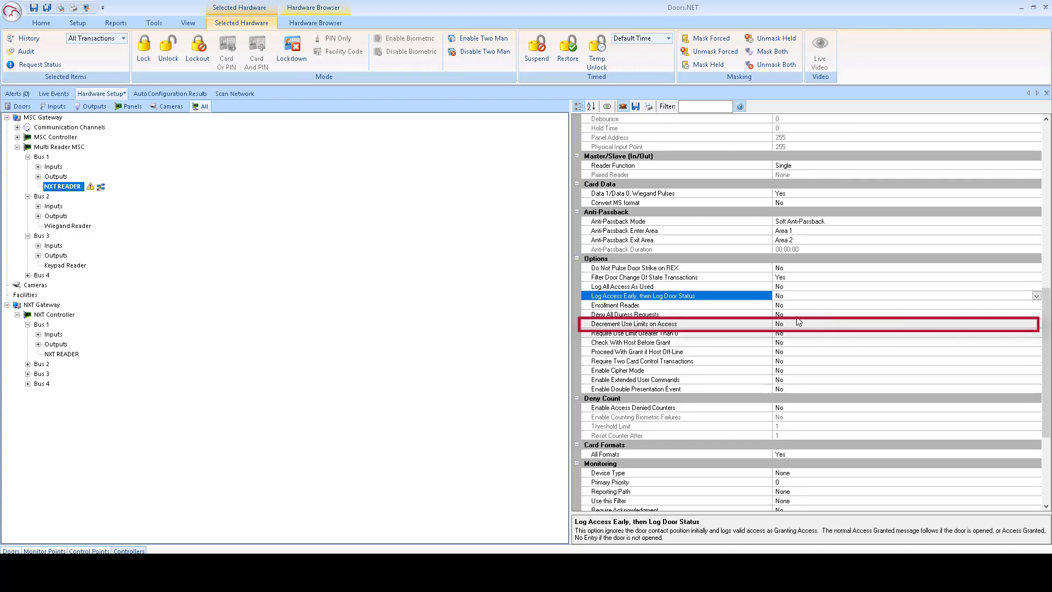
left_click(819, 324)
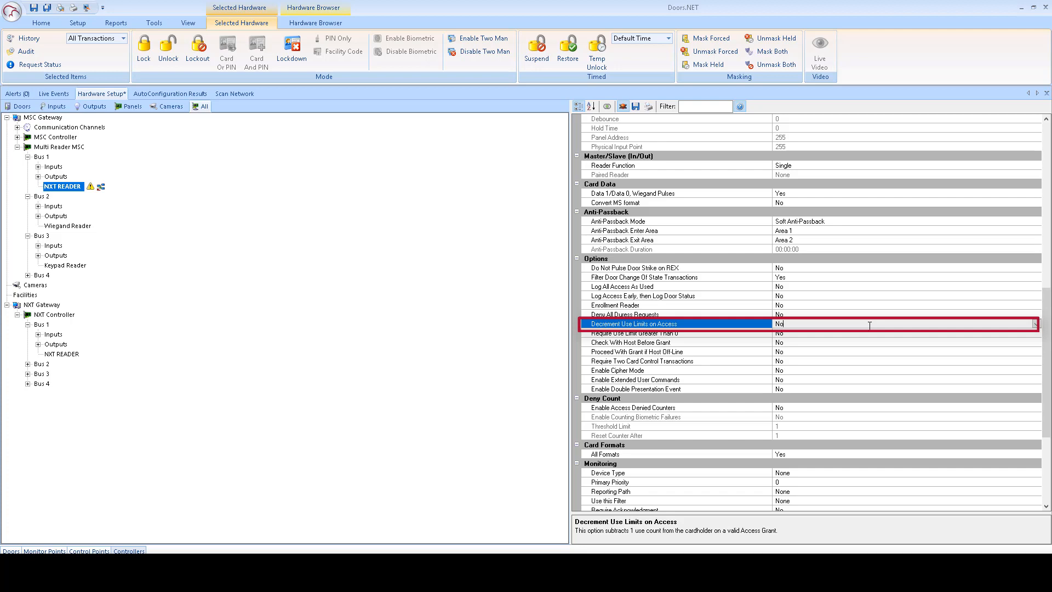
left_click(866, 389)
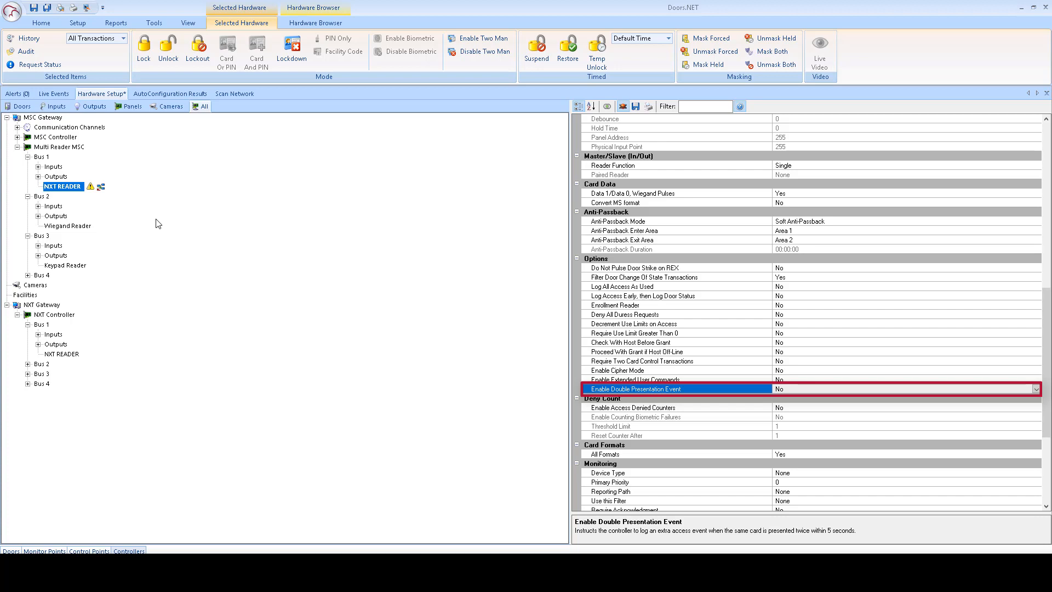
Save the Hardware Setup changes.
left_click(48, 8)
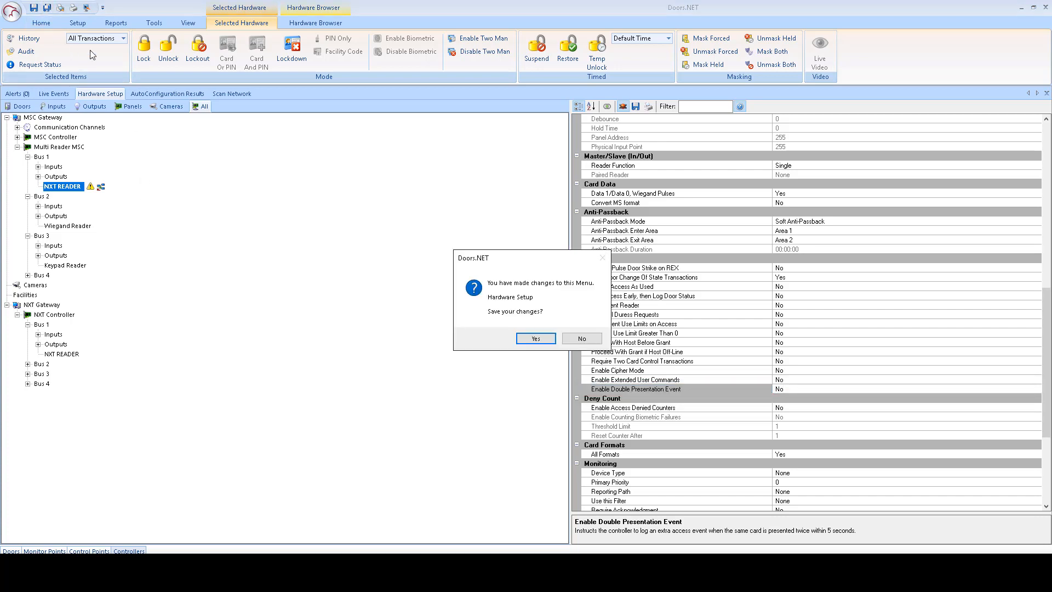
left_click(534, 338)
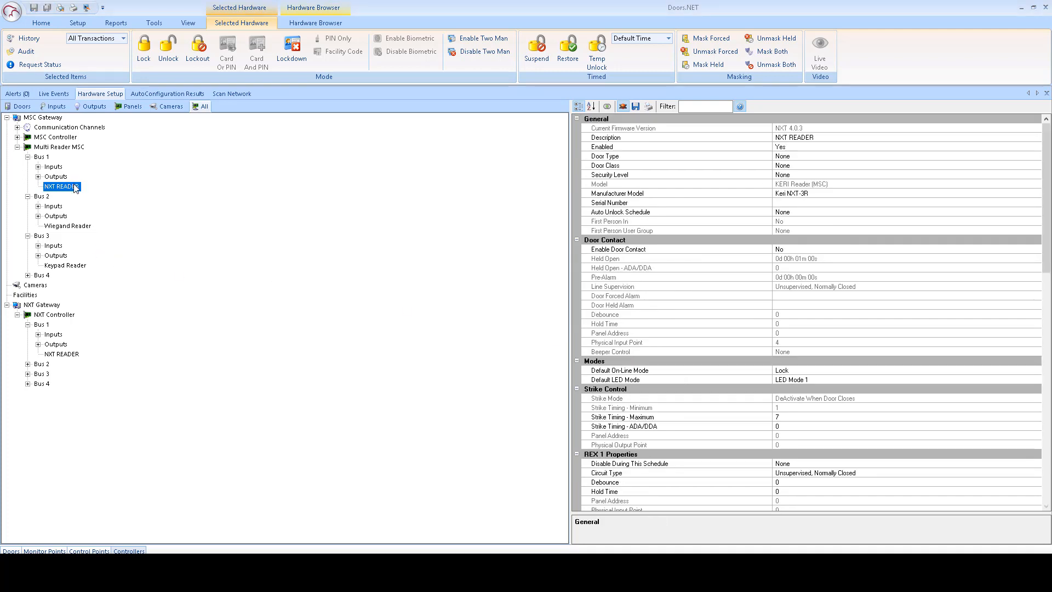
Examine the door mode commands offered for the Multi Reader MSC's NXT READER and Wiegand Reader.
right_click(75, 188)
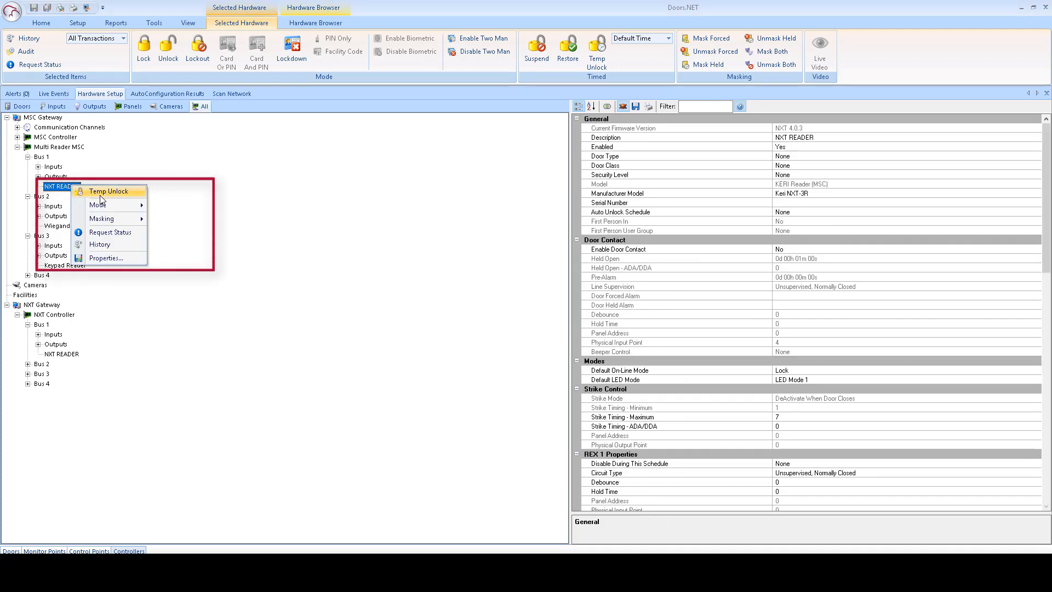
mouse_move(116, 204)
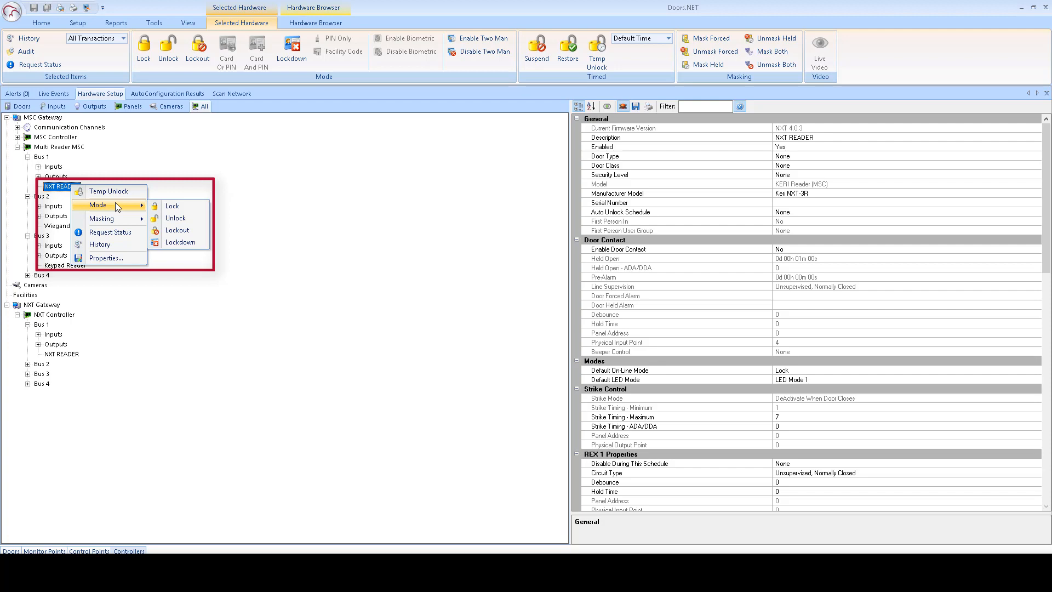
left_click(179, 170)
right_click(77, 226)
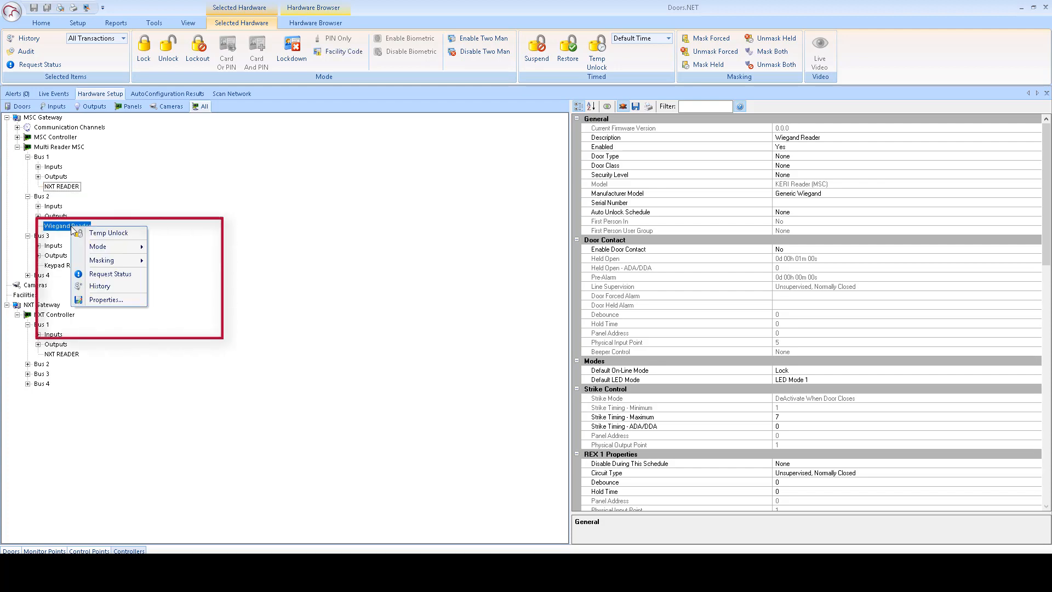
mouse_move(106, 249)
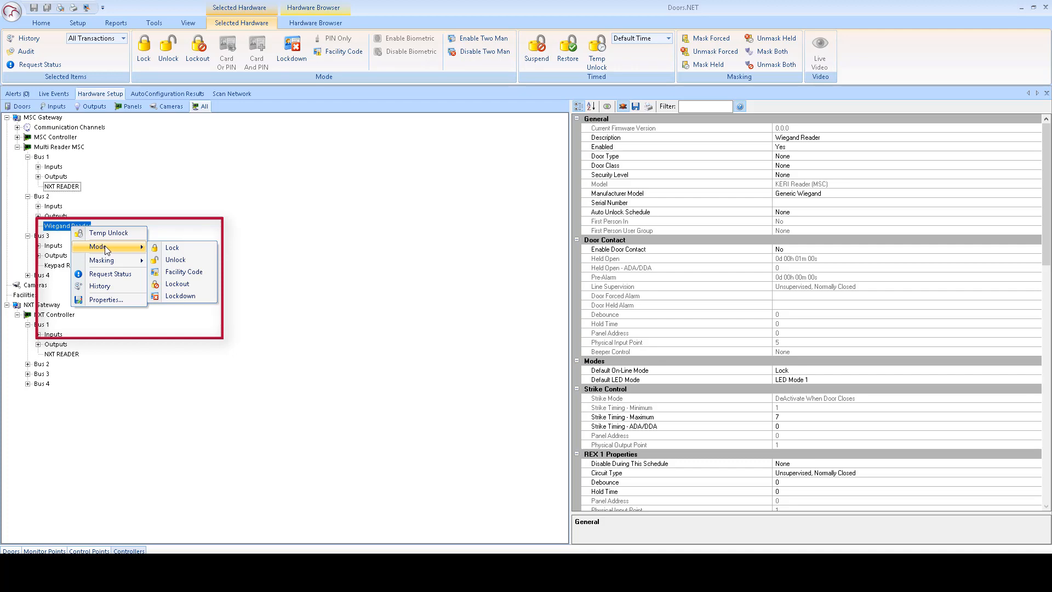
Examine the door mode commands offered for the Keypad Reader on Bus 3.
left_click(59, 266)
right_click(58, 266)
mouse_move(87, 291)
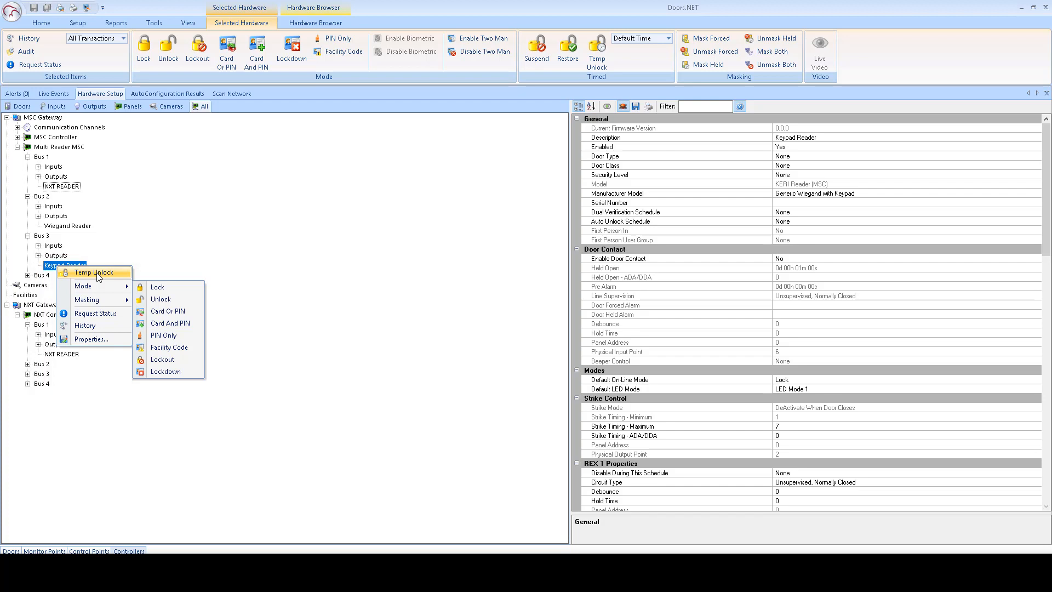
left_click(102, 234)
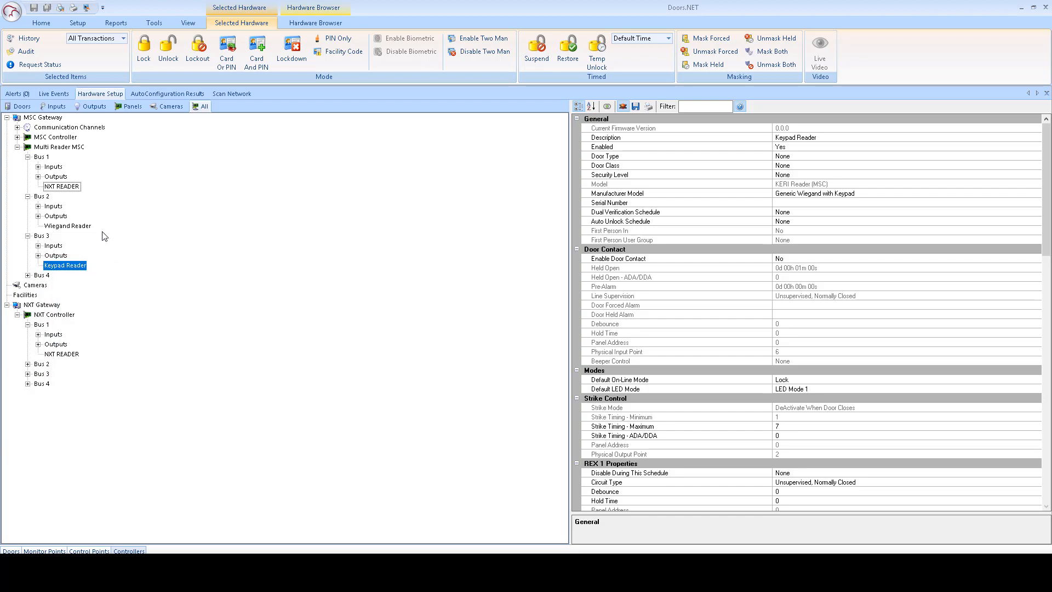
Examine the masking commands offered for the Multi Reader MSC's NXT READER.
right_click(63, 188)
left_click(60, 189)
right_click(58, 189)
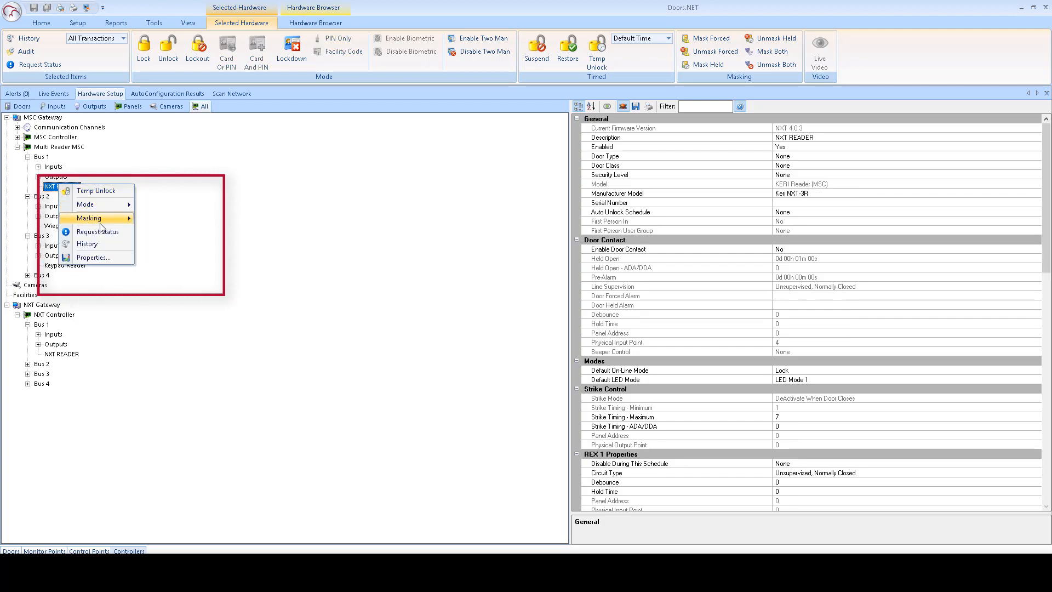
mouse_move(102, 221)
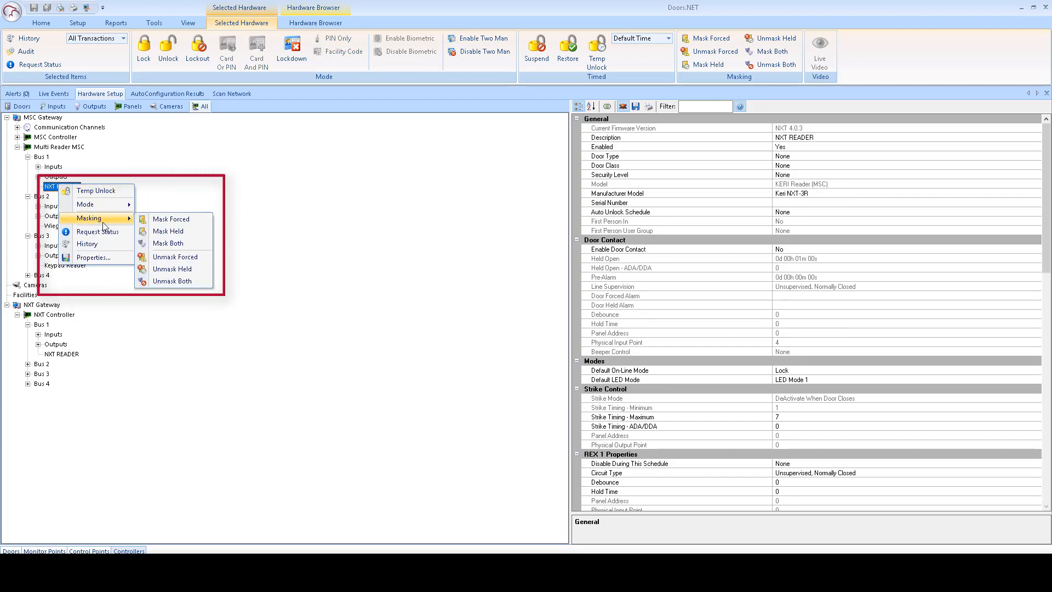